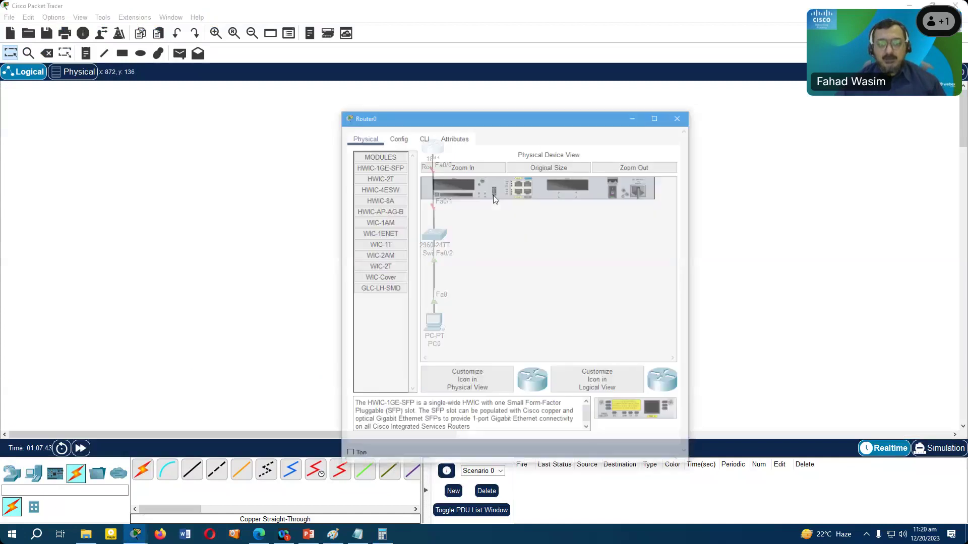
# - In the maximized router CLI, skip the setup dialog, enter configuration mode, and rename the router R1
pyautogui.click(658, 117)
pyautogui.click(84, 24)
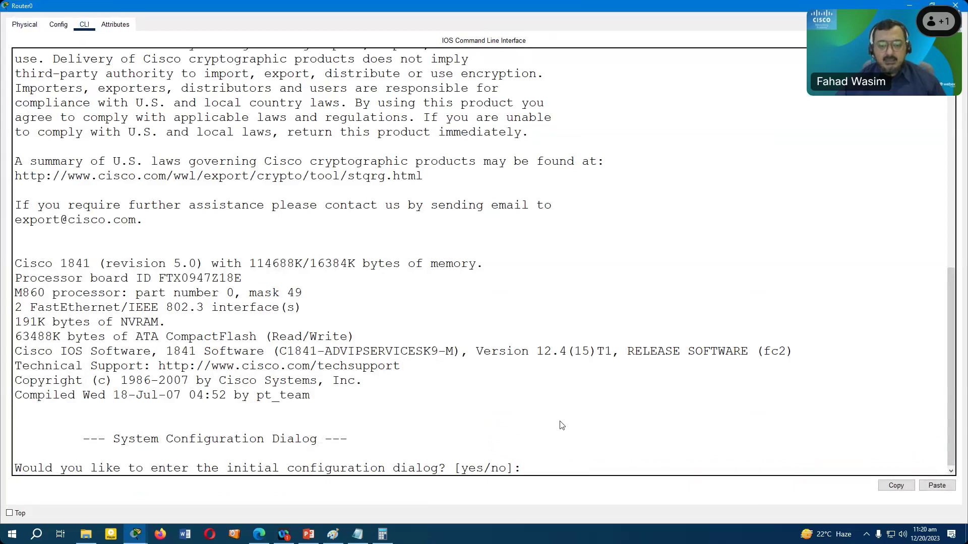
pyautogui.write('n')
pyautogui.press('Return')
pyautogui.press('Return')
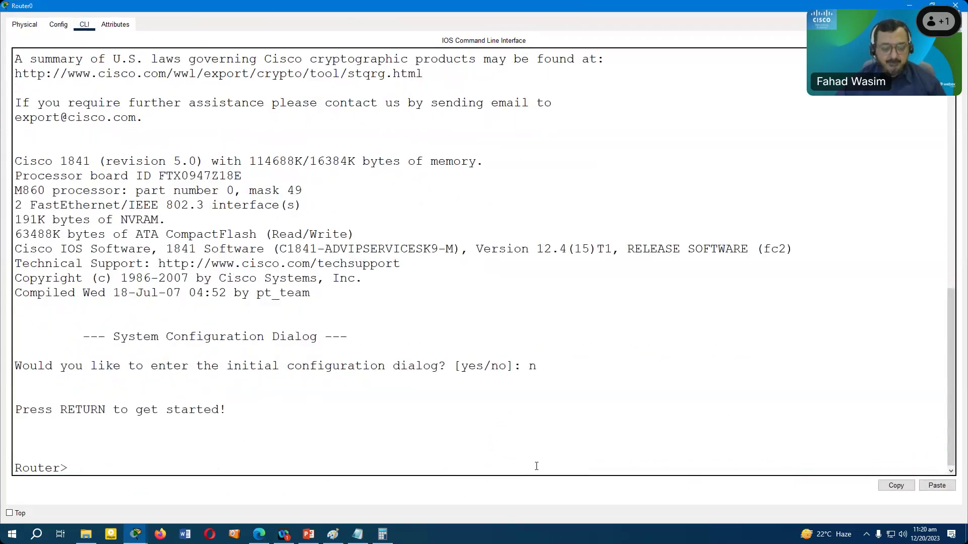
pyautogui.write('en')
pyautogui.press('Return')
pyautogui.write('conf t')
pyautogui.press('Return')
pyautogui.write('host R1')
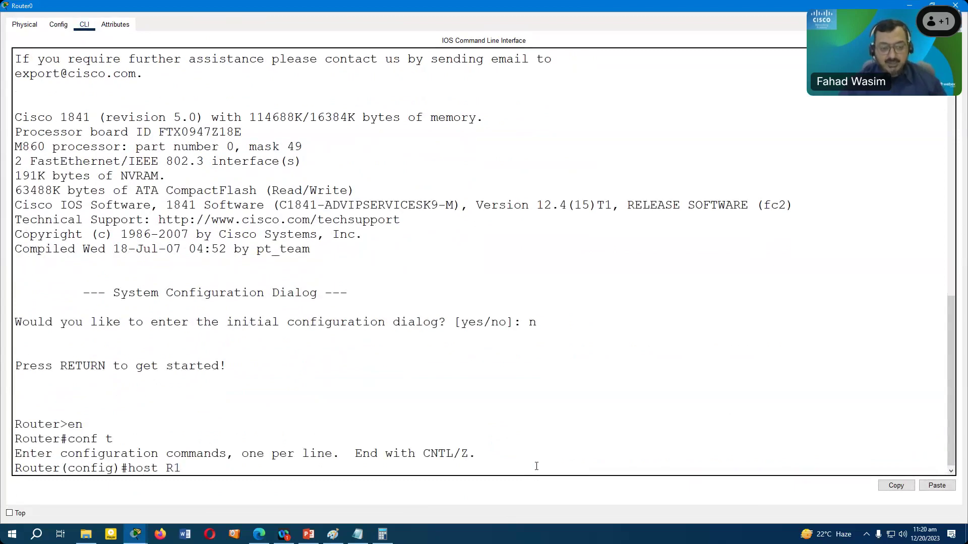
pyautogui.press('Return')
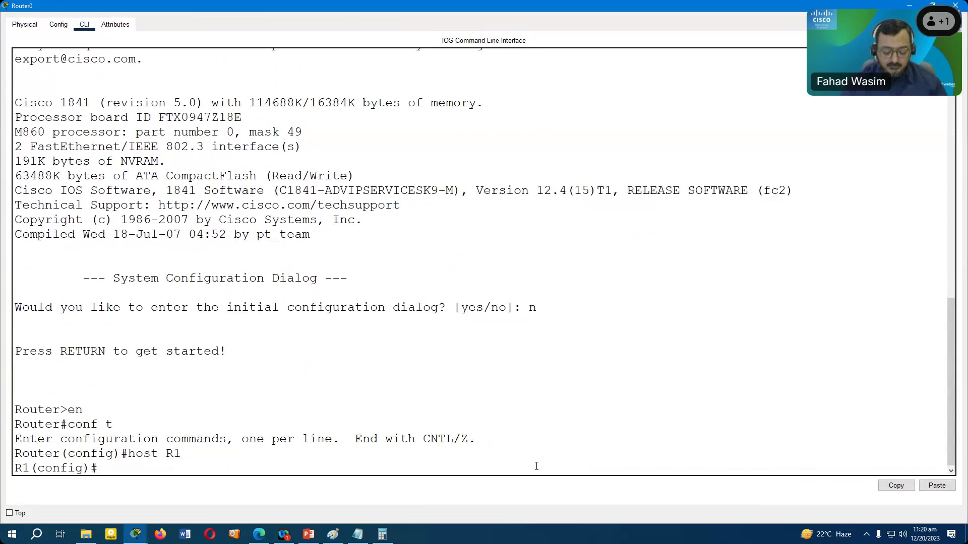
# - Give FastEthernet0/0 address 192.168.10.1 255.255.255.0 and bring it up with no shut
pyautogui.write('int f0/0')
pyautogui.press('Return')
pyautogui.write('ip add ')
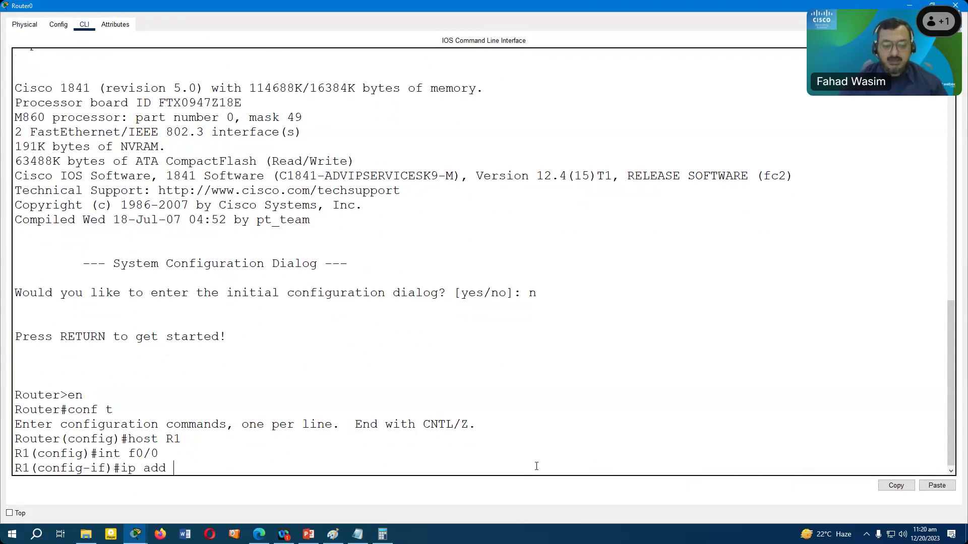
pyautogui.write('192.168.10.1 255.255.255.0')
pyautogui.press('Return')
pyautogui.write('no shut')
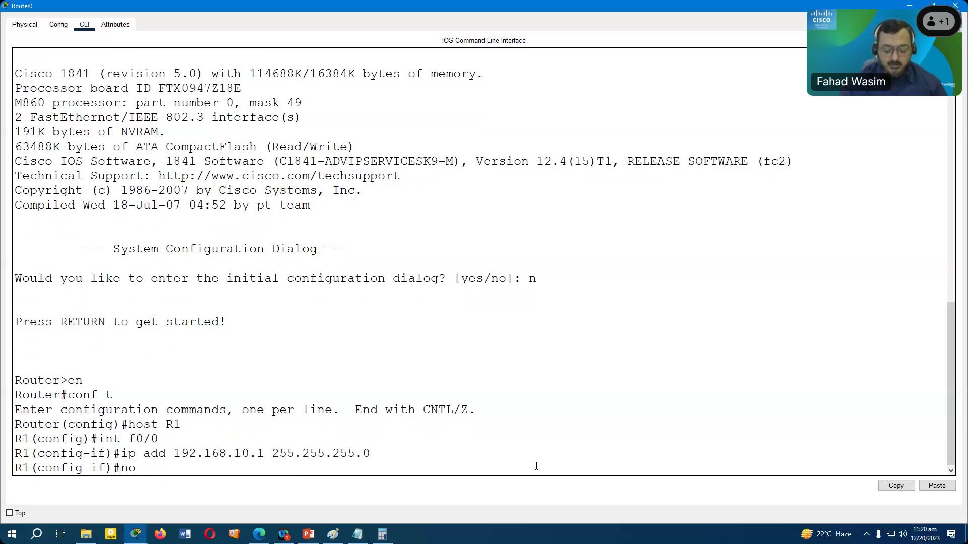
pyautogui.press('Return')
pyautogui.write('exit')
pyautogui.press('Return')
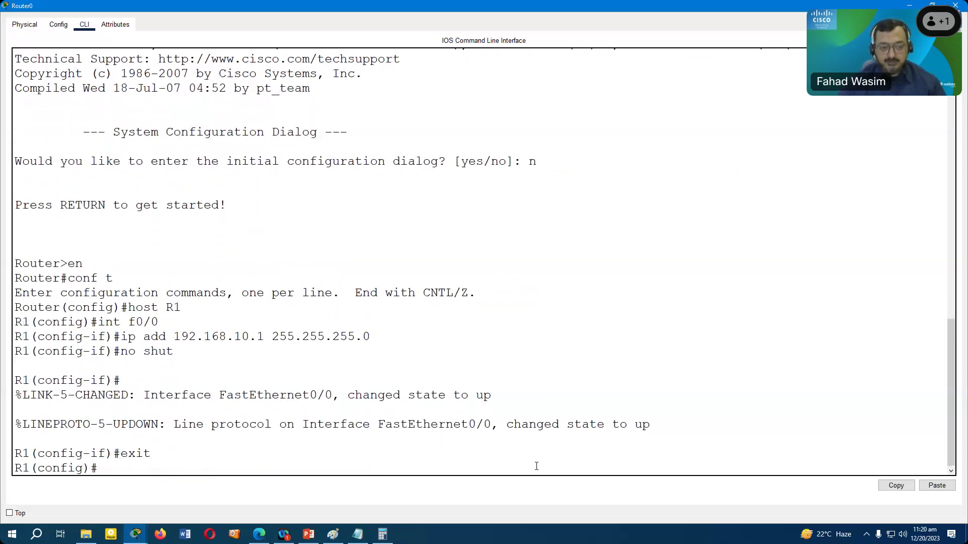
# - Configure an enable secret password on R1 from global configuration mode
pyautogui.press('Return')
pyautogui.write('int')
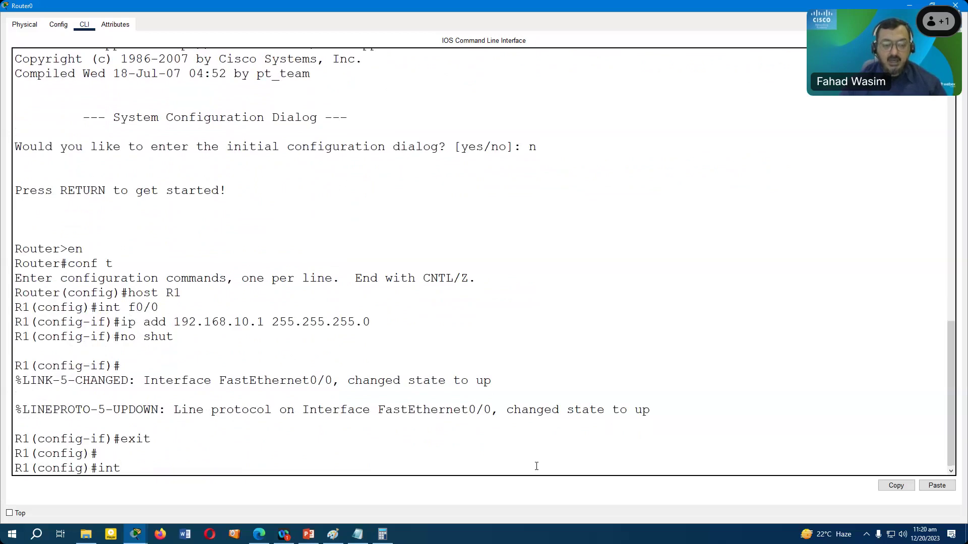
pyautogui.press('BackSpace')
pyautogui.press('BackSpace')
pyautogui.press('BackSpace')
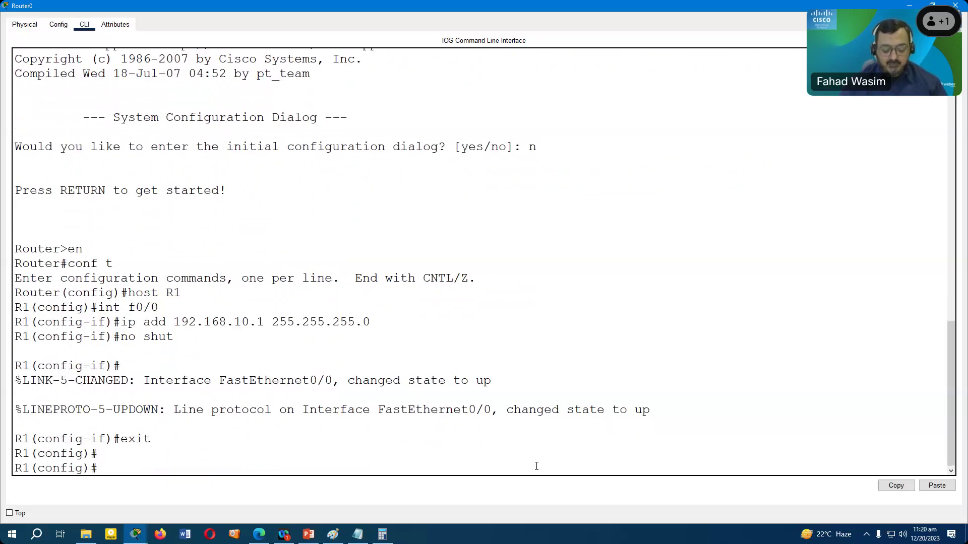
pyautogui.write('l')
pyautogui.press('BackSpace')
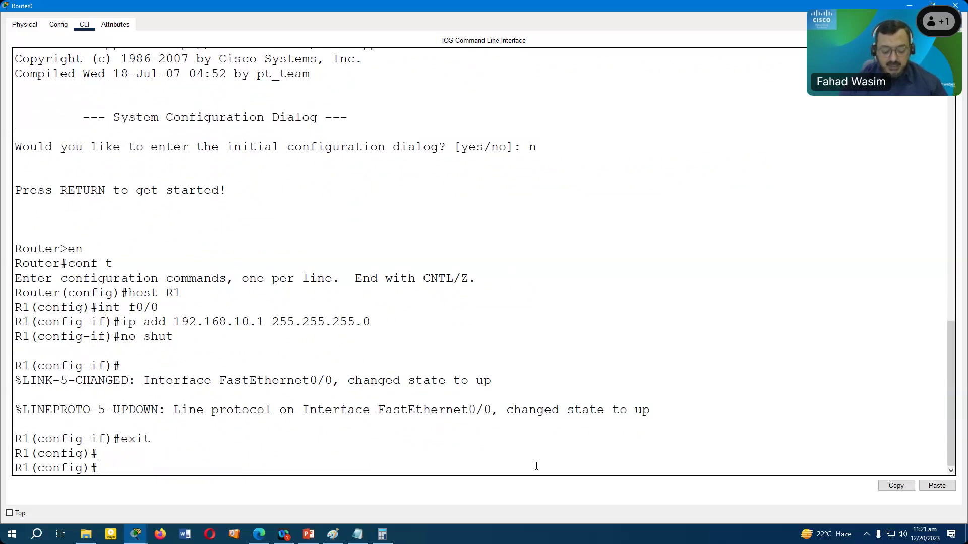
pyautogui.write('enab')
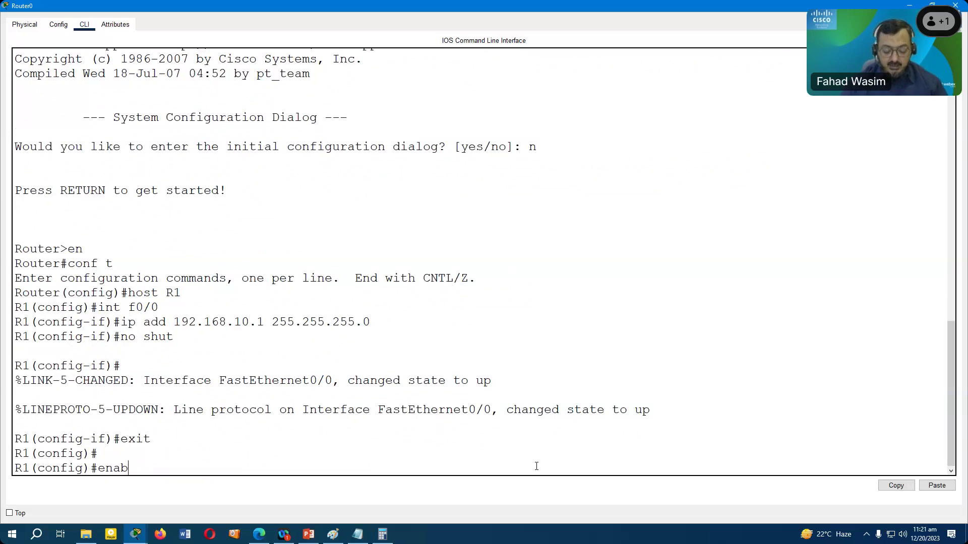
pyautogui.write('le secret')
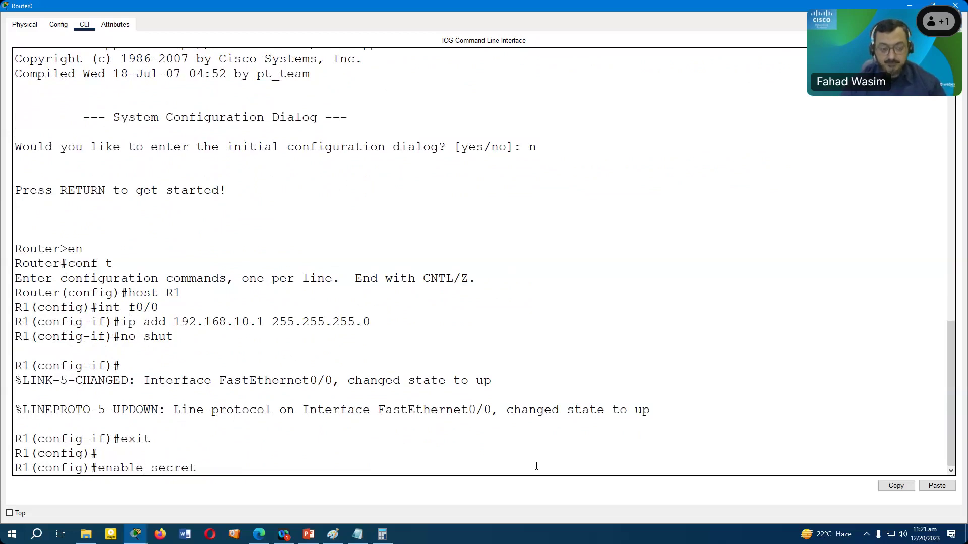
pyautogui.press('Tab')
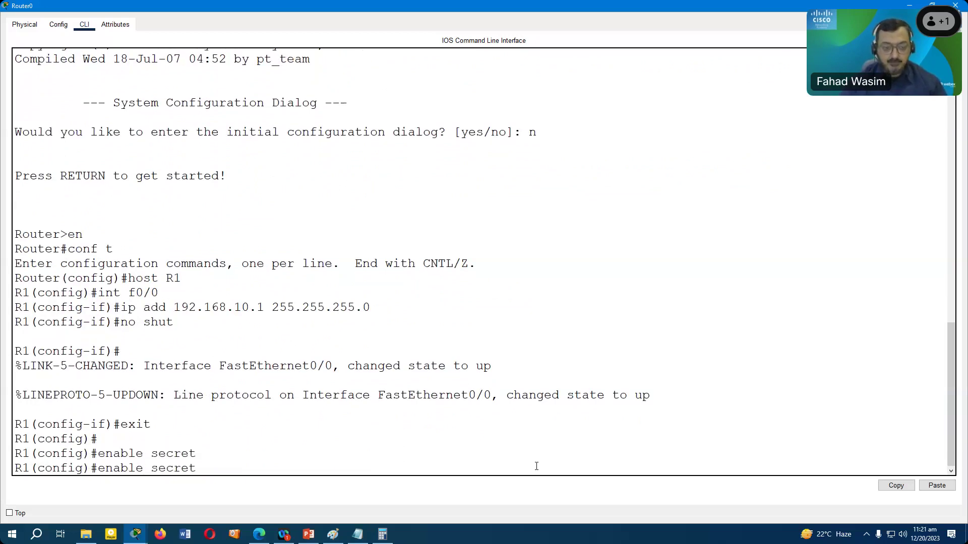
pyautogui.write('cisco123')
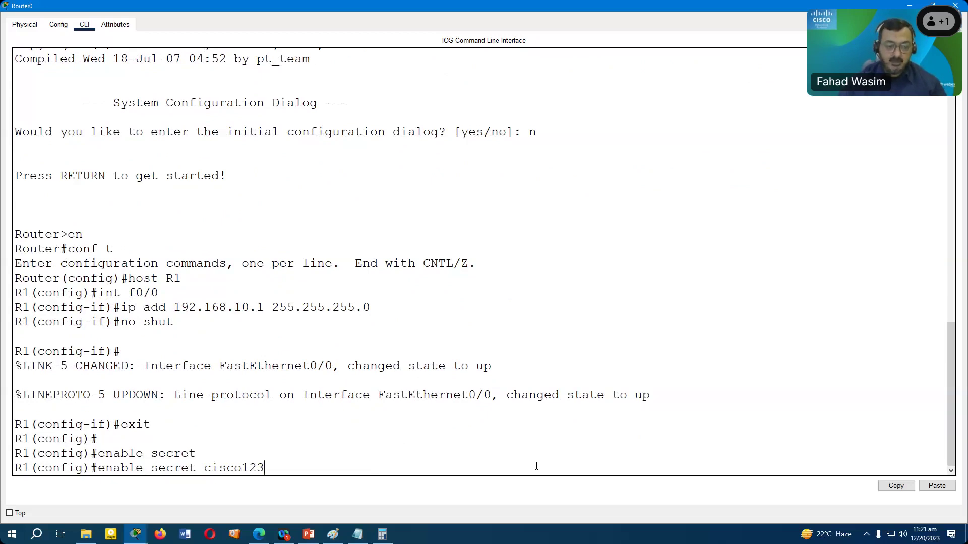
pyautogui.press('Return')
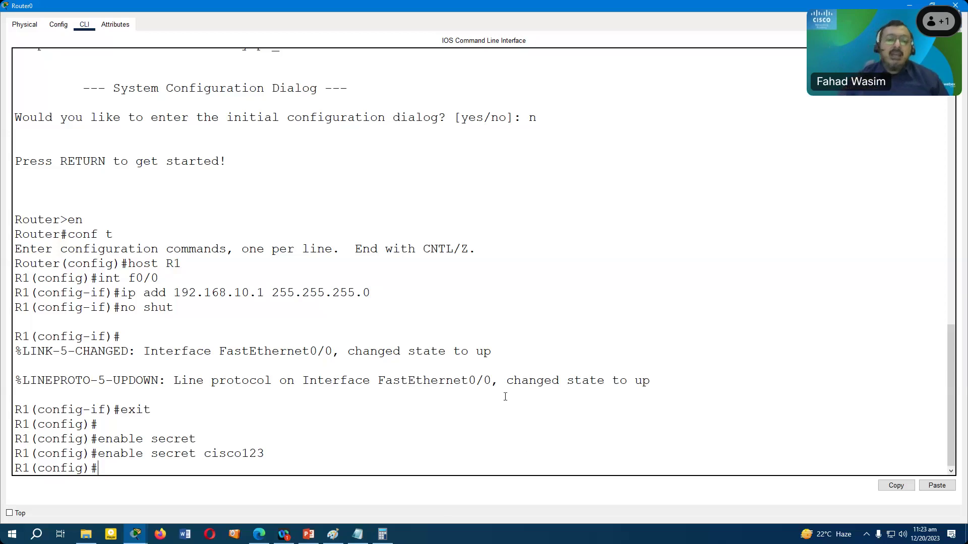
pyautogui.moveTo(30, 468); pyautogui.dragTo(14, 469)
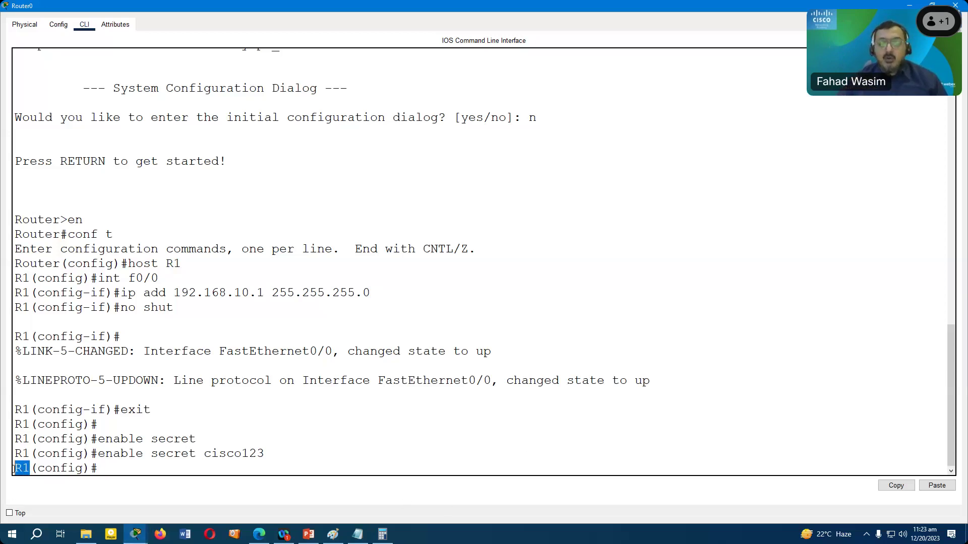
pyautogui.click(121, 468)
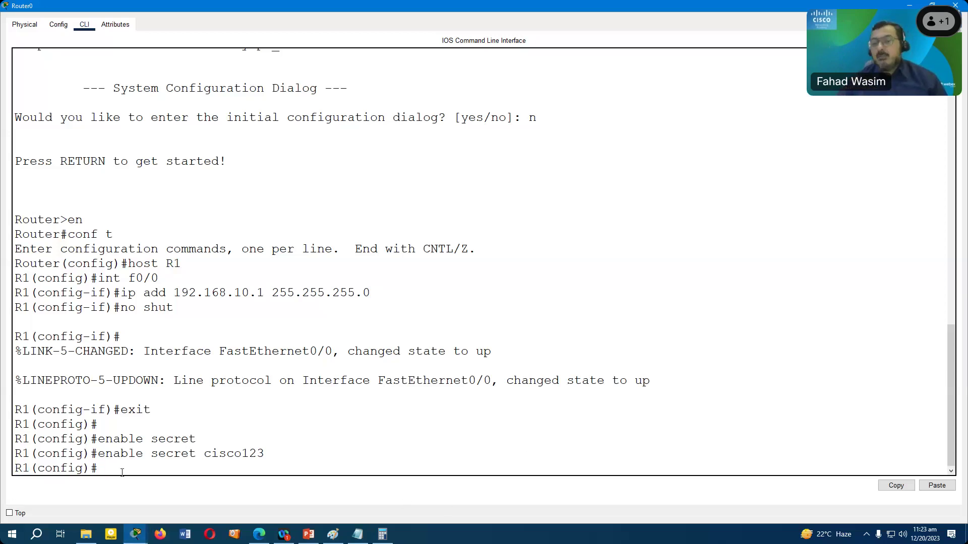
pyautogui.write('i')
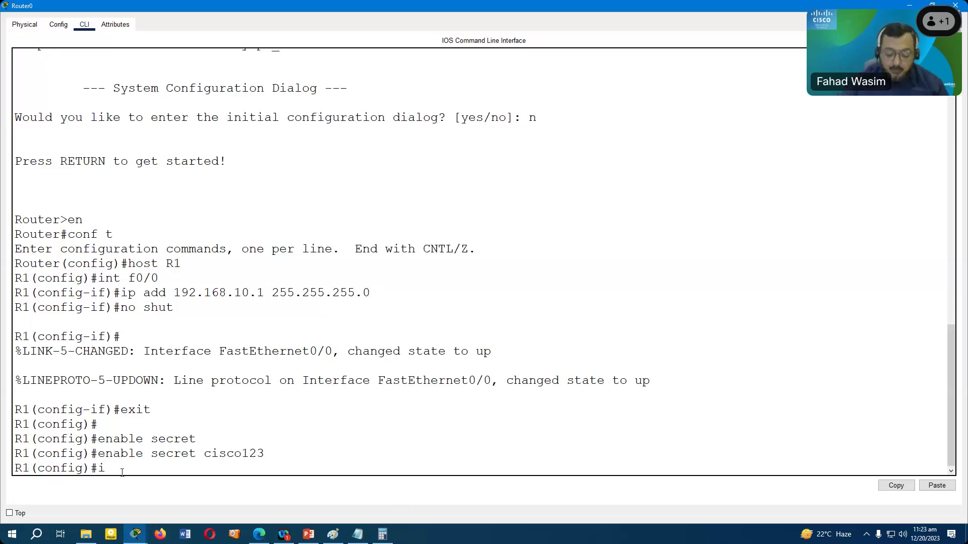
pyautogui.write('p doamin-n')
pyautogui.press('Tab')
pyautogui.press('BackSpace')
pyautogui.press('BackSpace')
pyautogui.press('BackSpace')
pyautogui.press('BackSpace')
pyautogui.press('BackSpace')
pyautogui.press('BackSpace')
pyautogui.write('main-n')
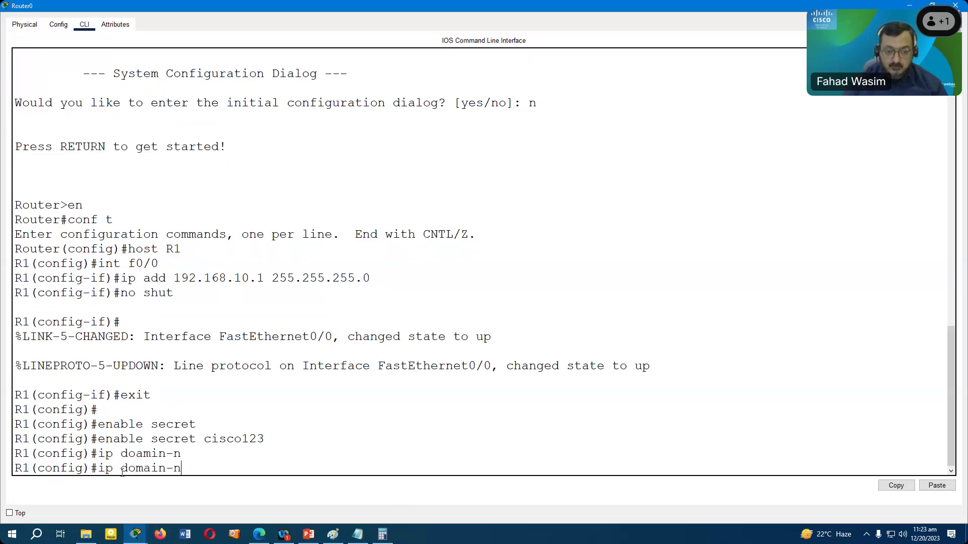
pyautogui.press('Tab')
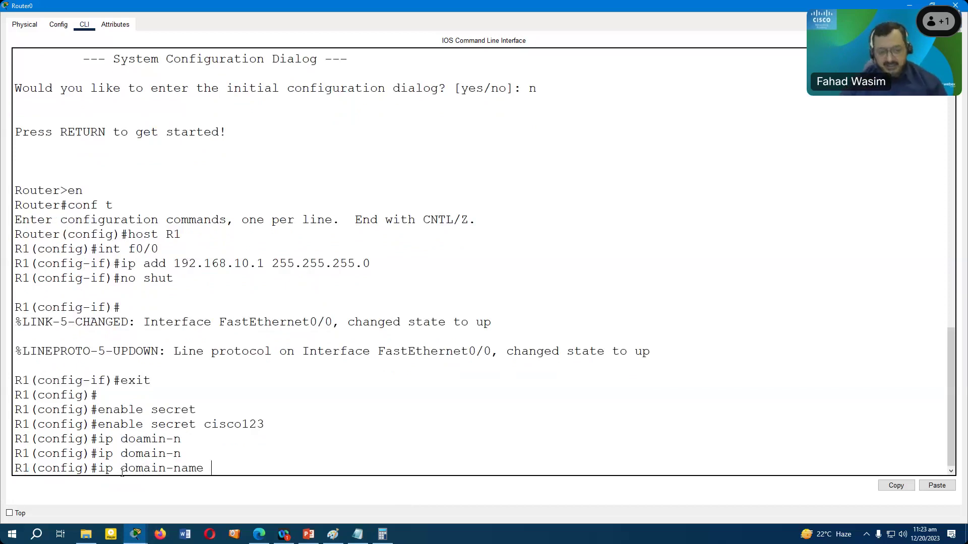
pyautogui.write('ww')
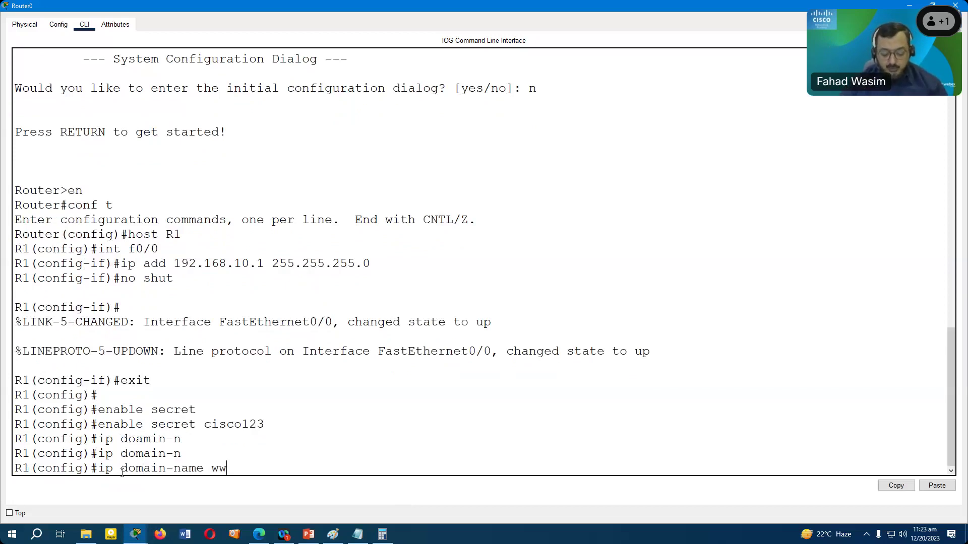
pyautogui.write('w.vu.com')
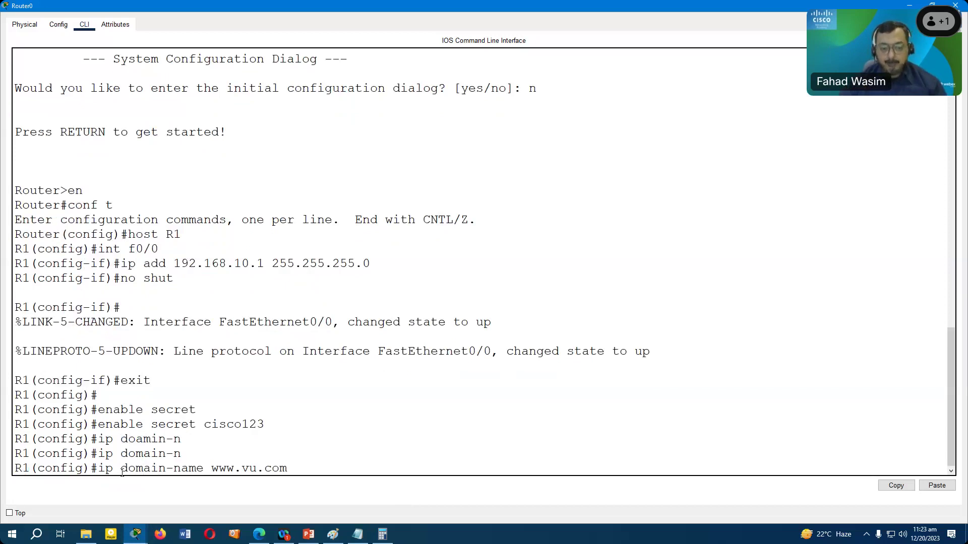
pyautogui.press('Return')
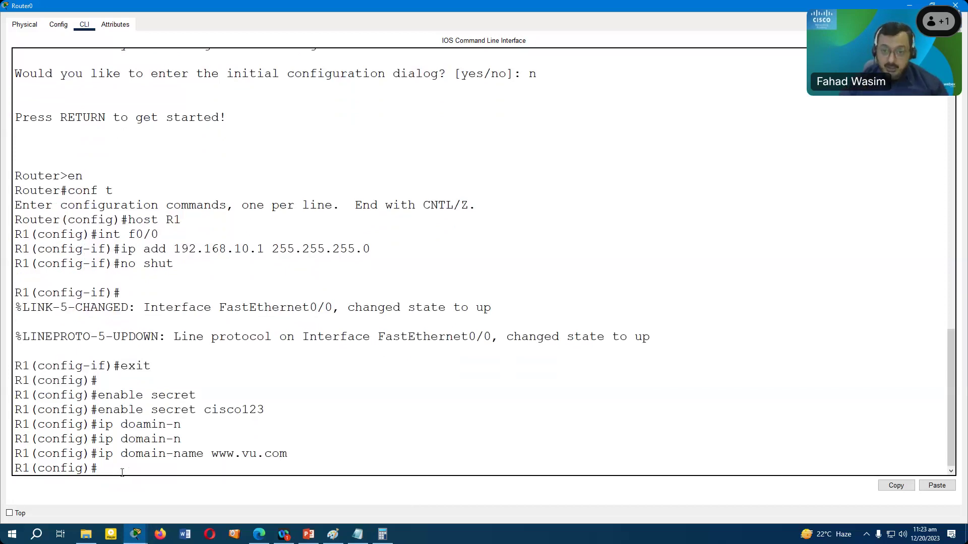
# - Create a local username with a login password on R1
pyautogui.write('us')
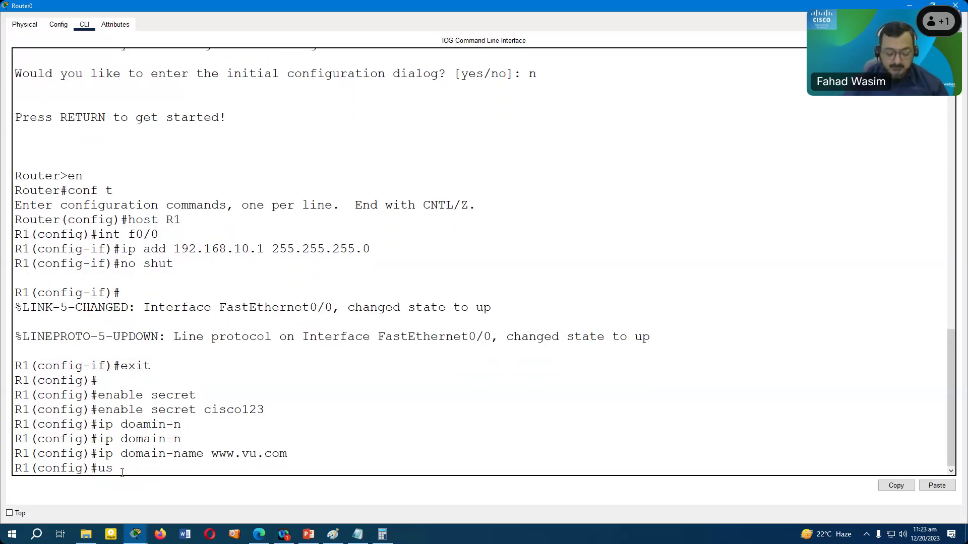
pyautogui.write('ername')
pyautogui.press('Tab')
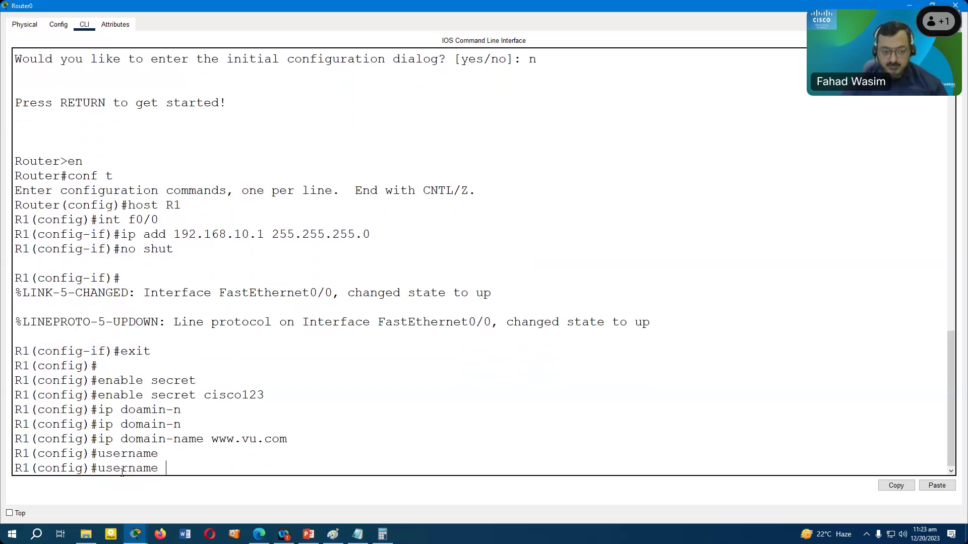
pyautogui.write('cisco')
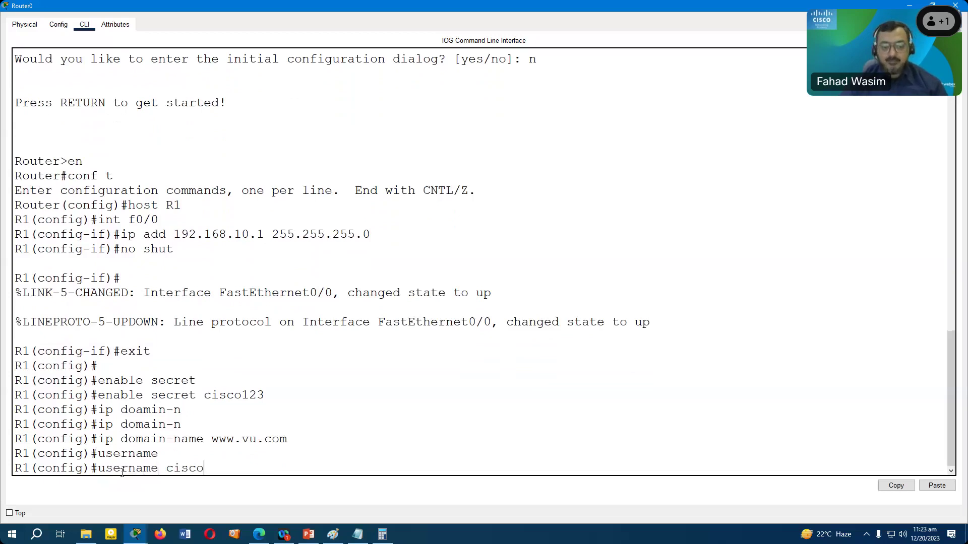
pyautogui.press('Tab')
pyautogui.write('password')
pyautogui.press('Tab')
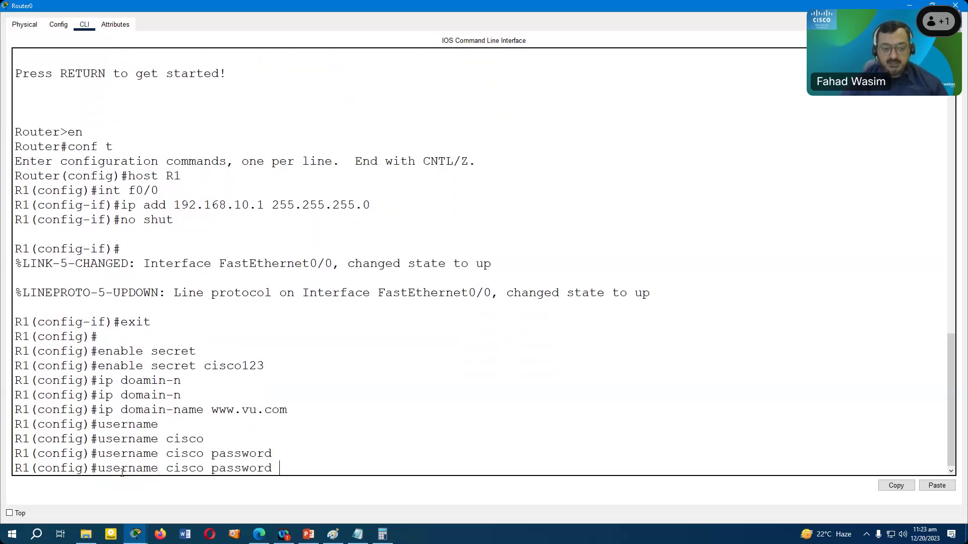
pyautogui.write('123')
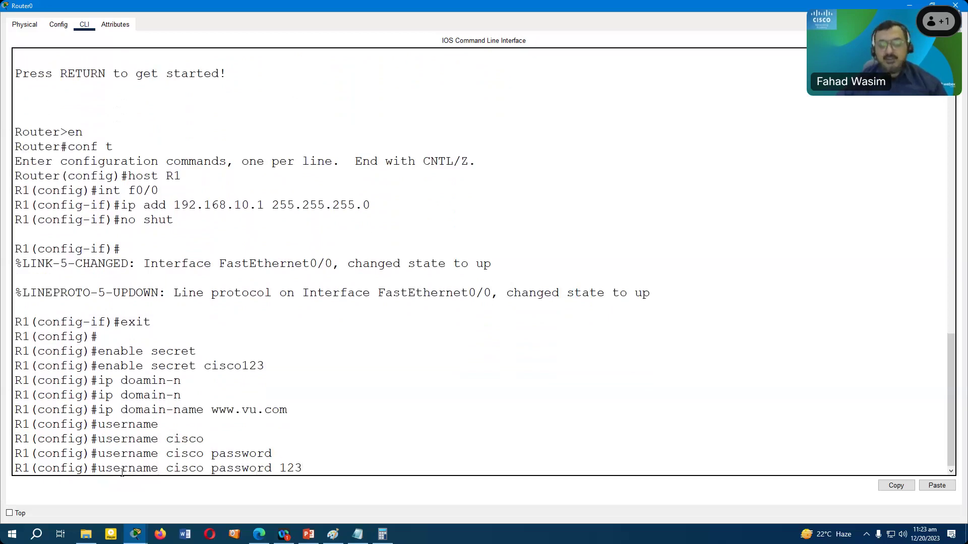
pyautogui.press('Return')
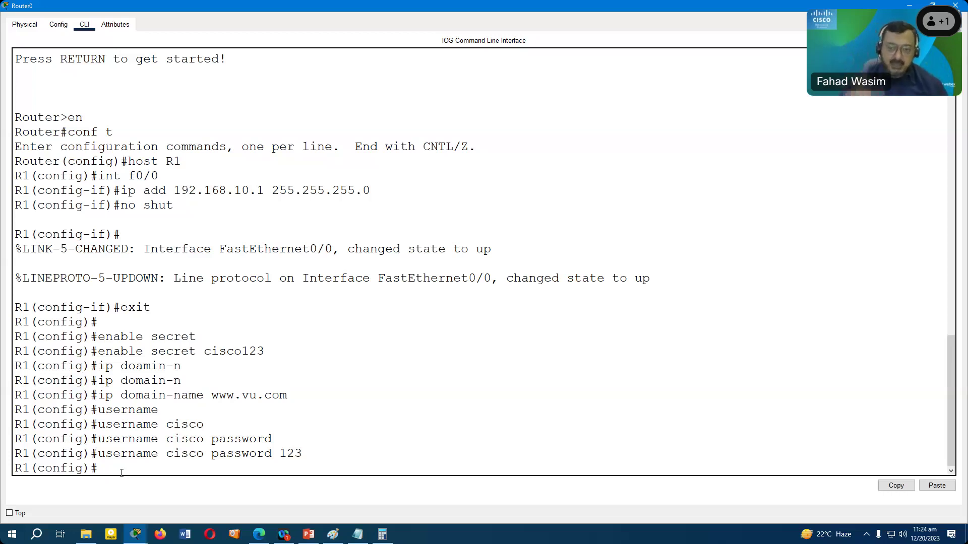
# - Generate RSA keys with a 1024-bit modulus, then enter line vty 0 4 configuration
pyautogui.write('c')
pyautogui.write('r')
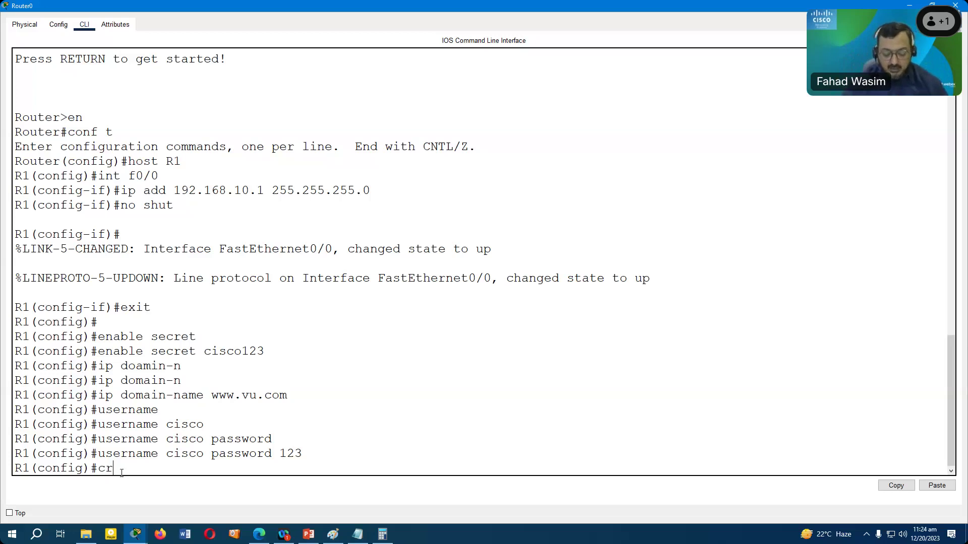
pyautogui.write('ypto key generate')
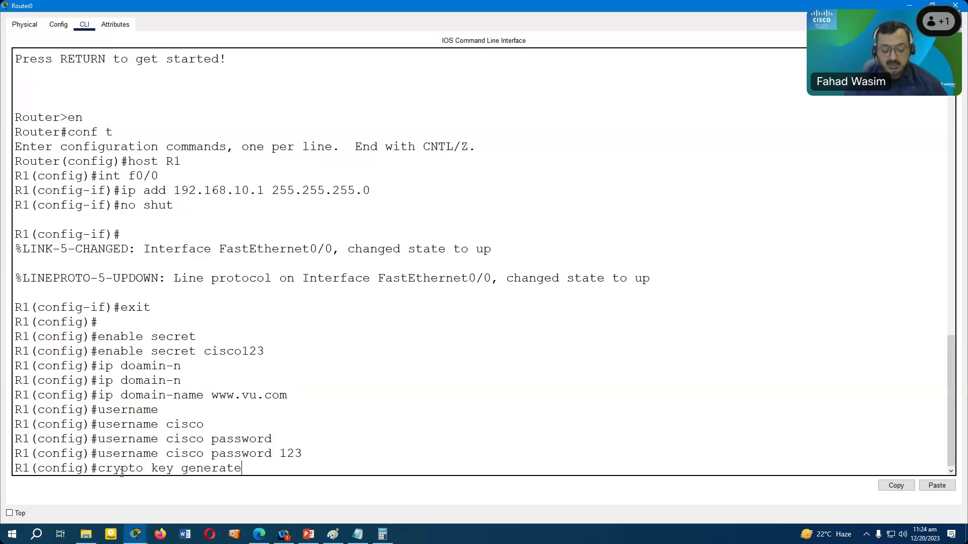
pyautogui.press('Tab')
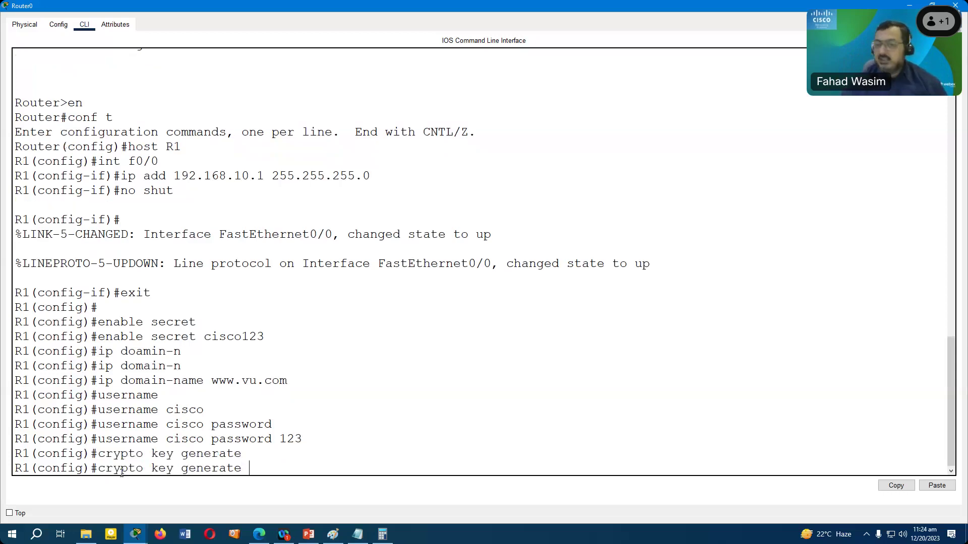
pyautogui.write('rsa')
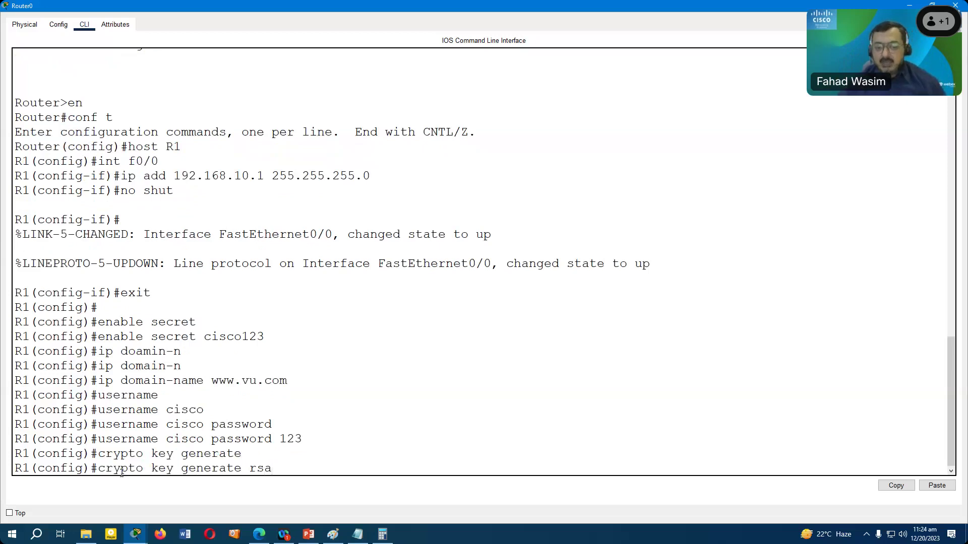
pyautogui.press('Return')
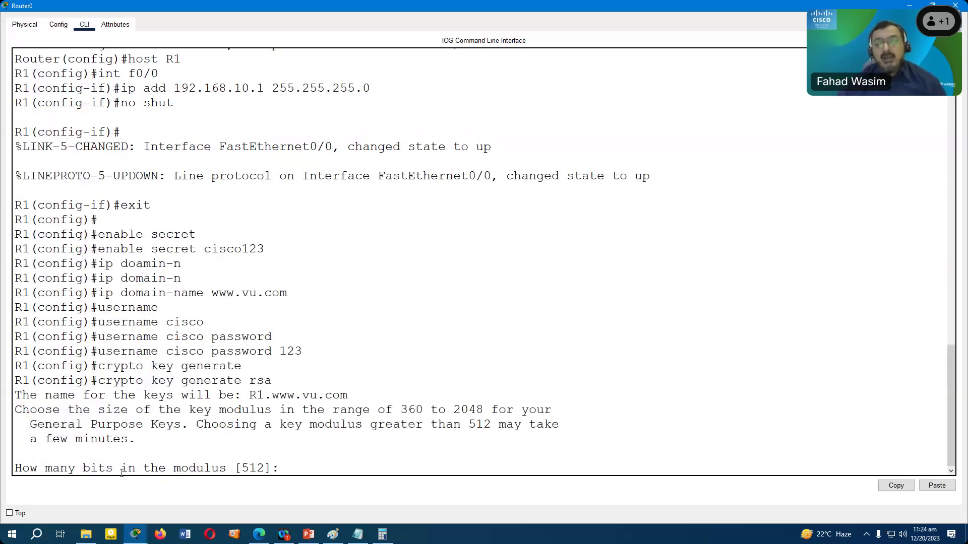
pyautogui.moveTo(402, 411); pyautogui.dragTo(483, 412)
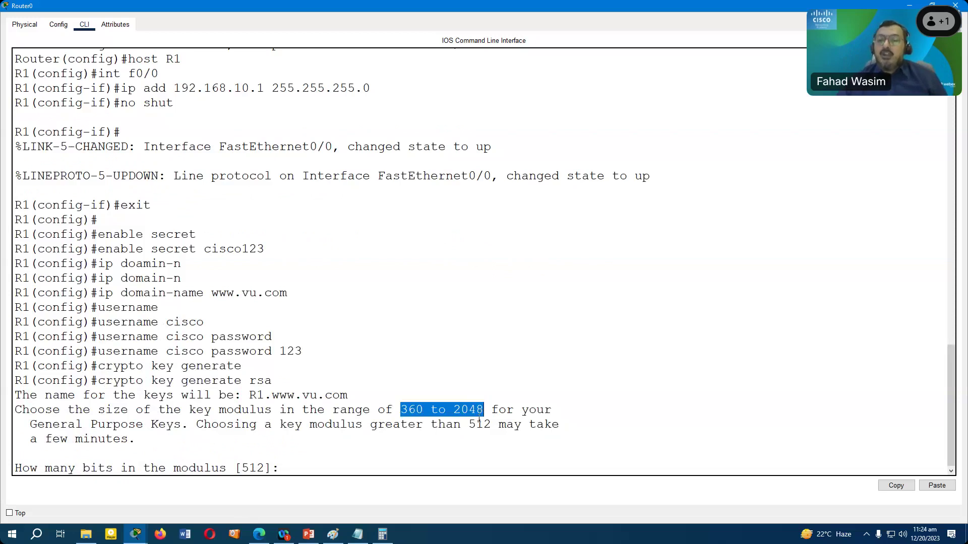
pyautogui.click(285, 471)
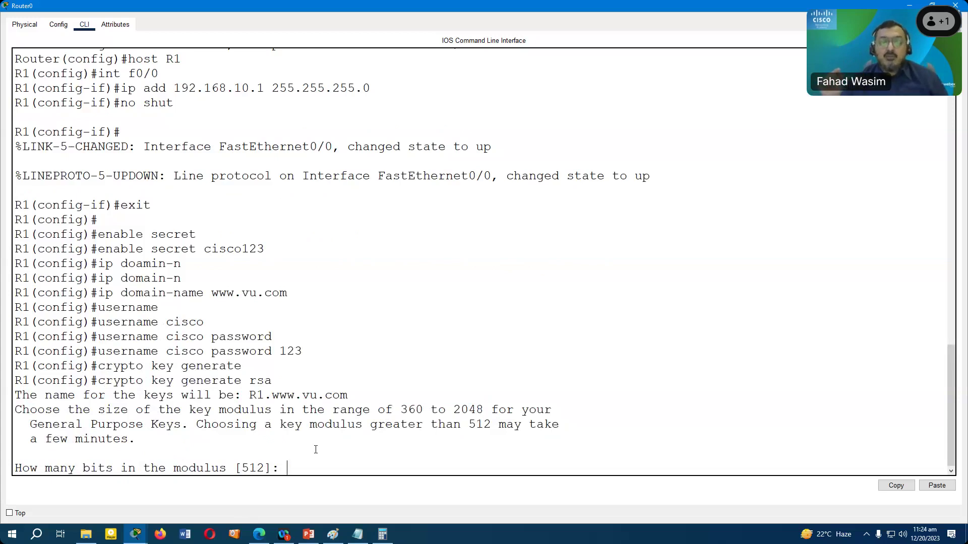
pyautogui.moveTo(267, 466); pyautogui.dragTo(239, 468)
pyautogui.click(288, 466)
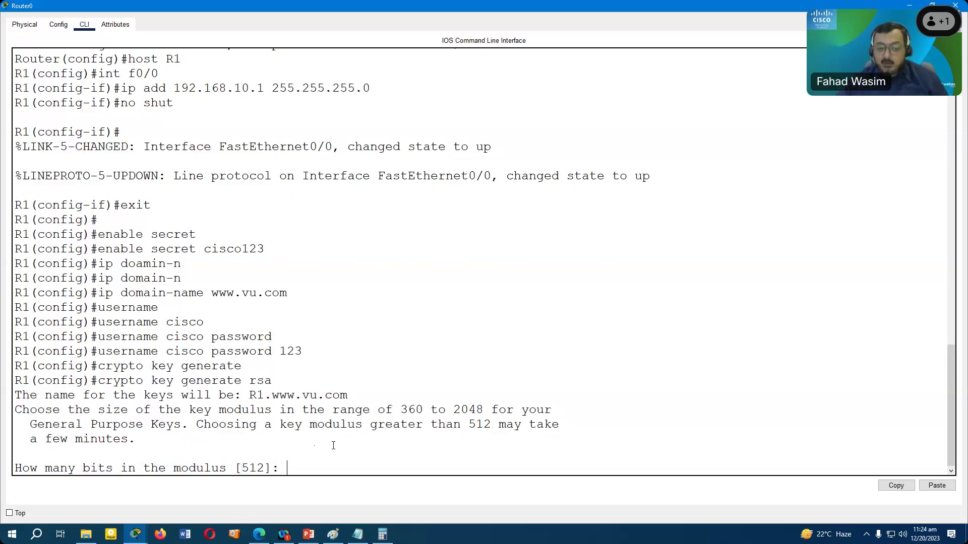
pyautogui.write('1024')
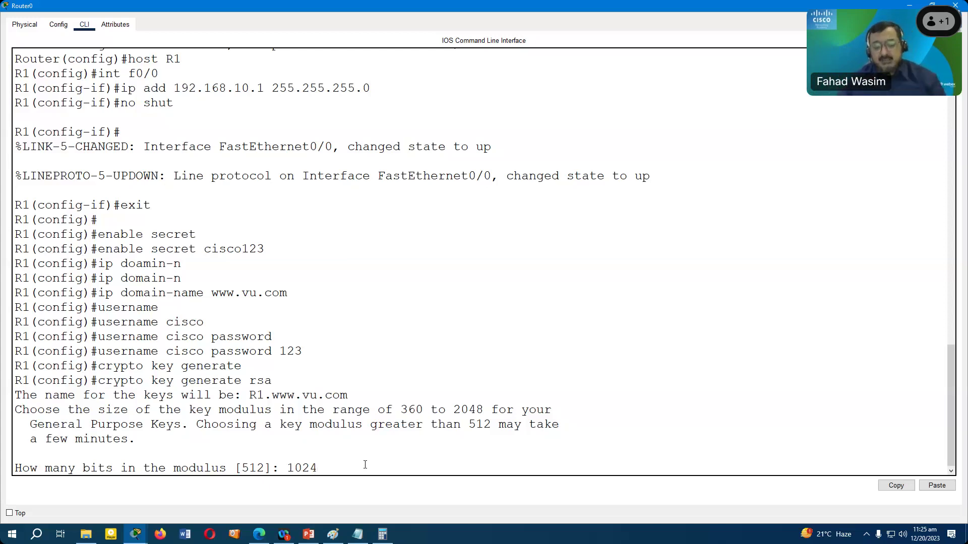
pyautogui.press('Return')
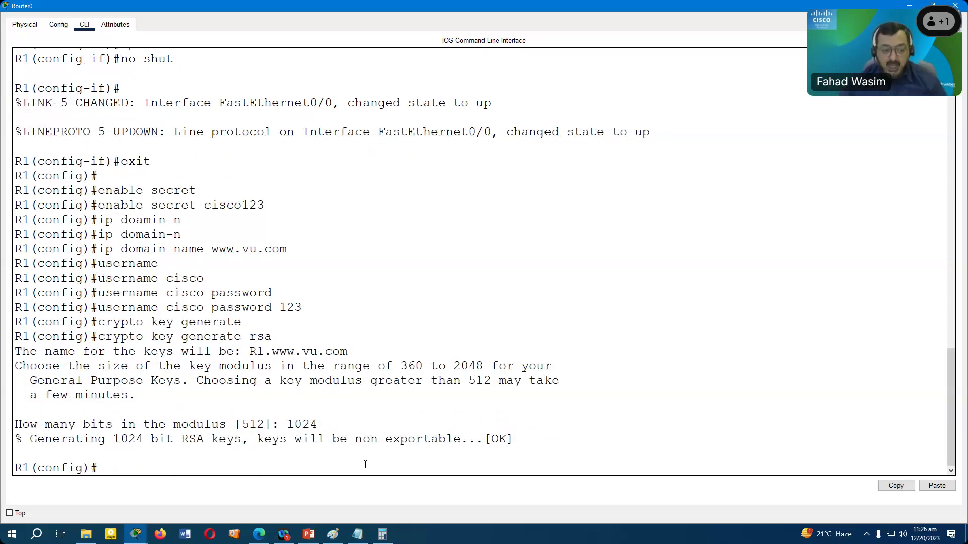
pyautogui.write('line v')
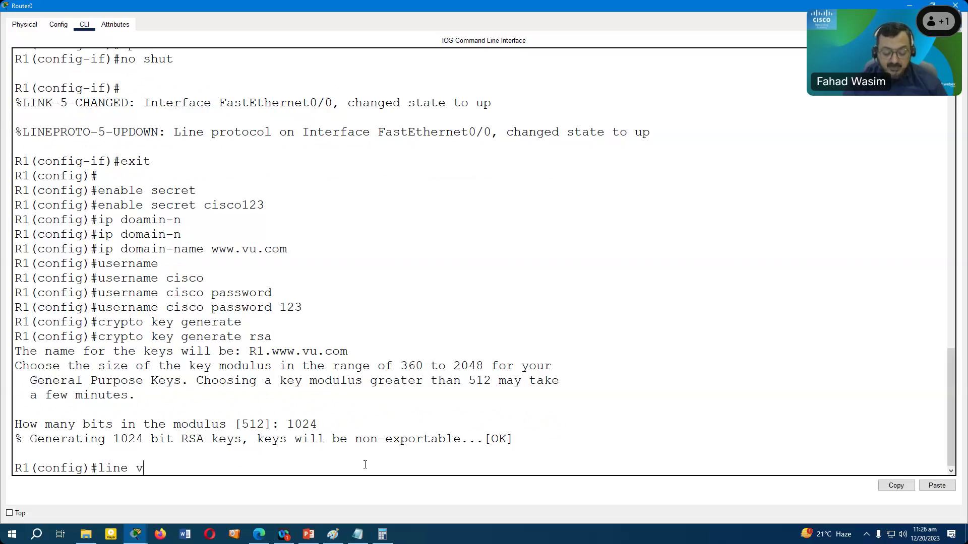
pyautogui.write('ty 0 4')
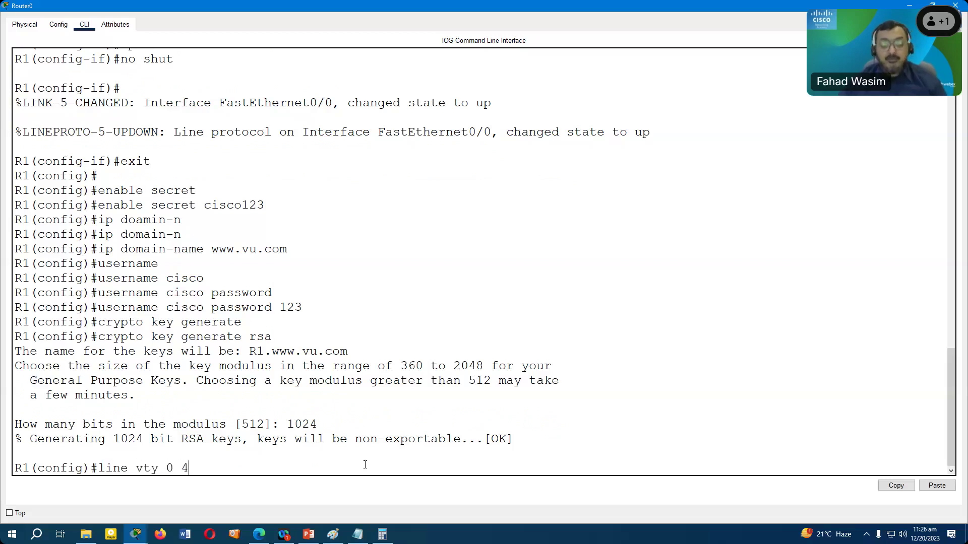
pyautogui.press('Return')
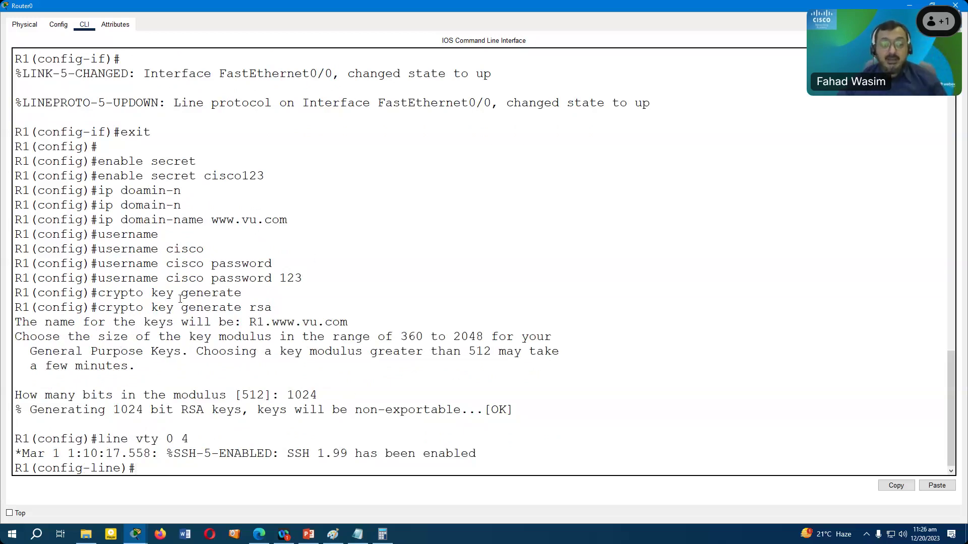
# - Apply login local and transport input ssh to the vty 0 4 lines
pyautogui.write('login loc')
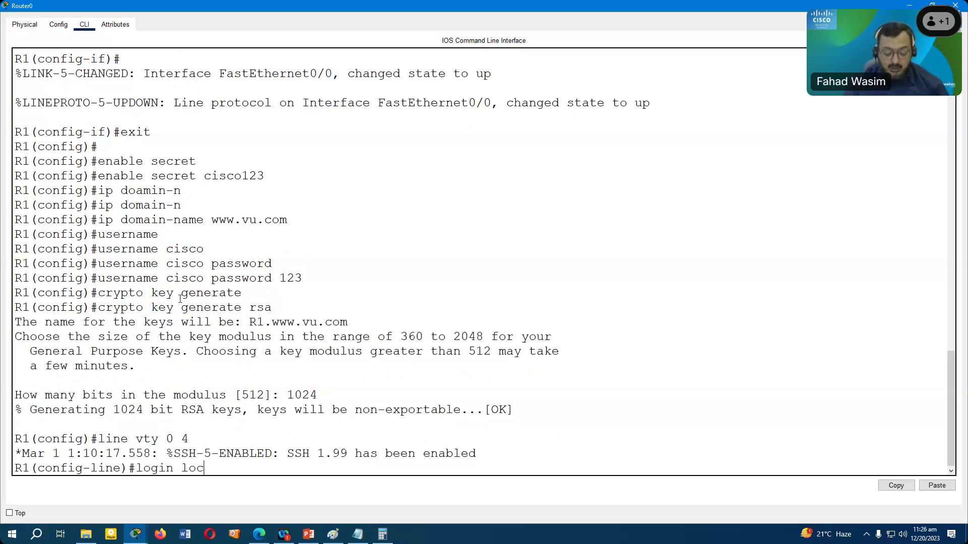
pyautogui.write('al')
pyautogui.press('Return')
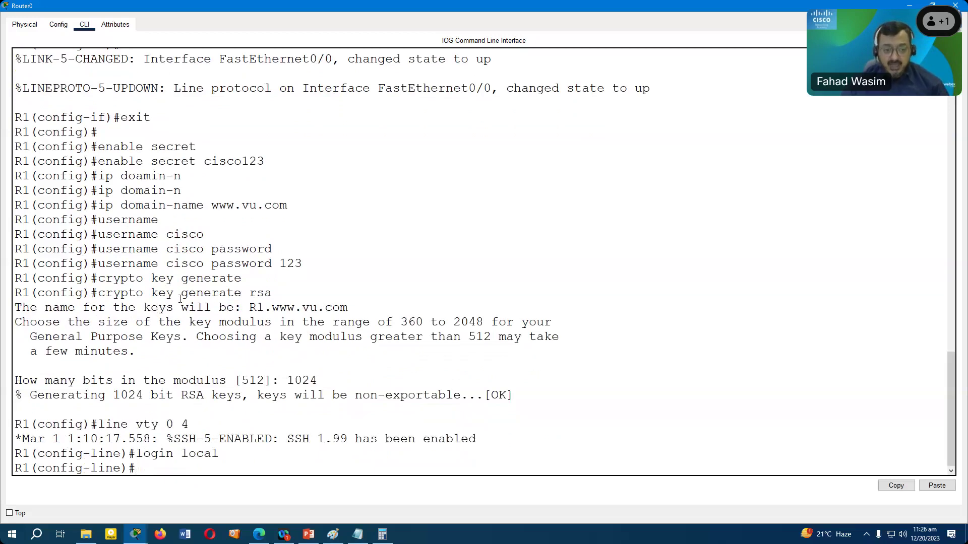
pyautogui.write('transport')
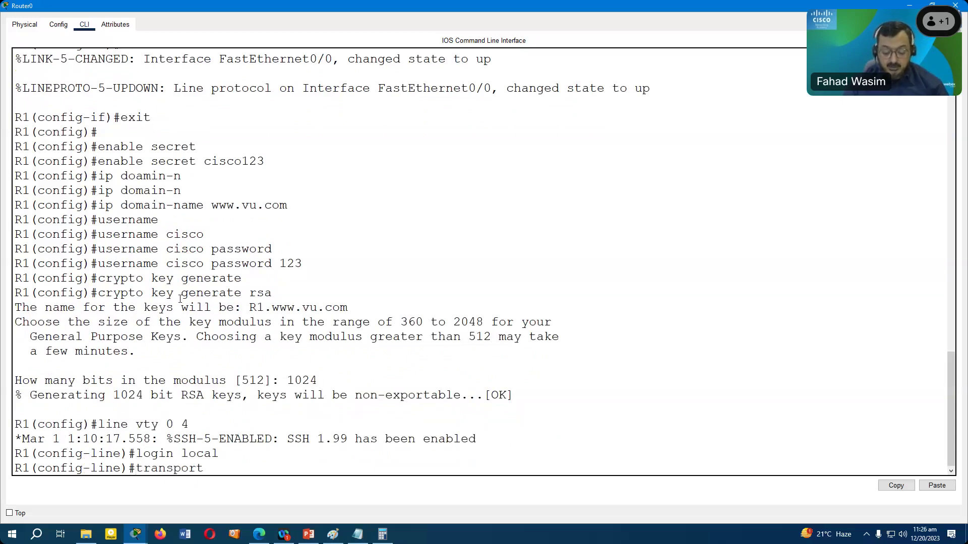
pyautogui.write(' ssh')
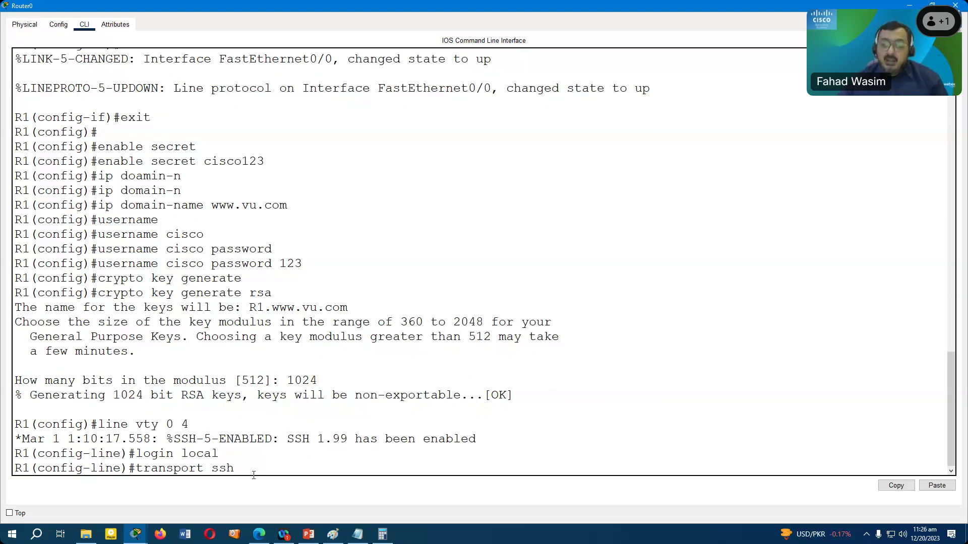
pyautogui.moveTo(242, 469); pyautogui.dragTo(214, 470)
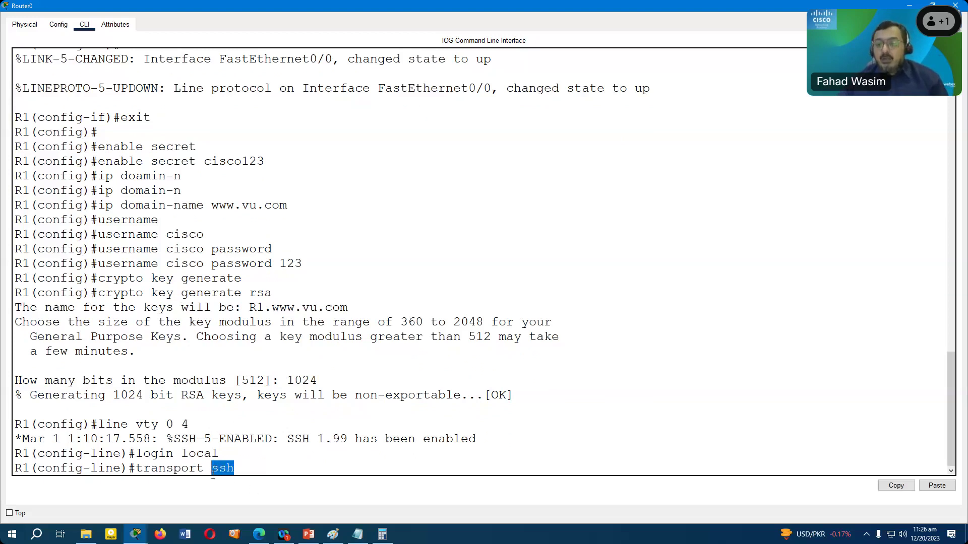
pyautogui.click(236, 469)
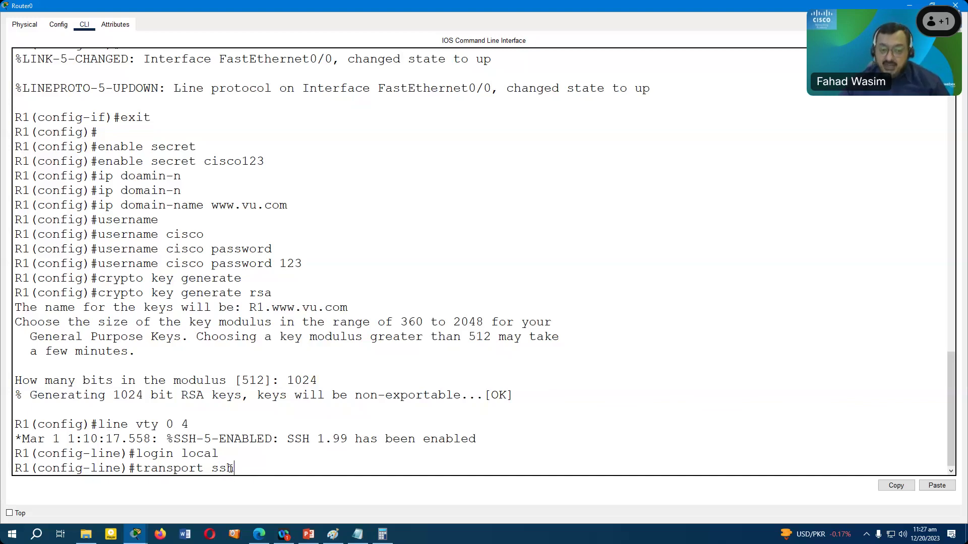
pyautogui.moveTo(233, 468); pyautogui.dragTo(211, 469)
pyautogui.click(259, 470)
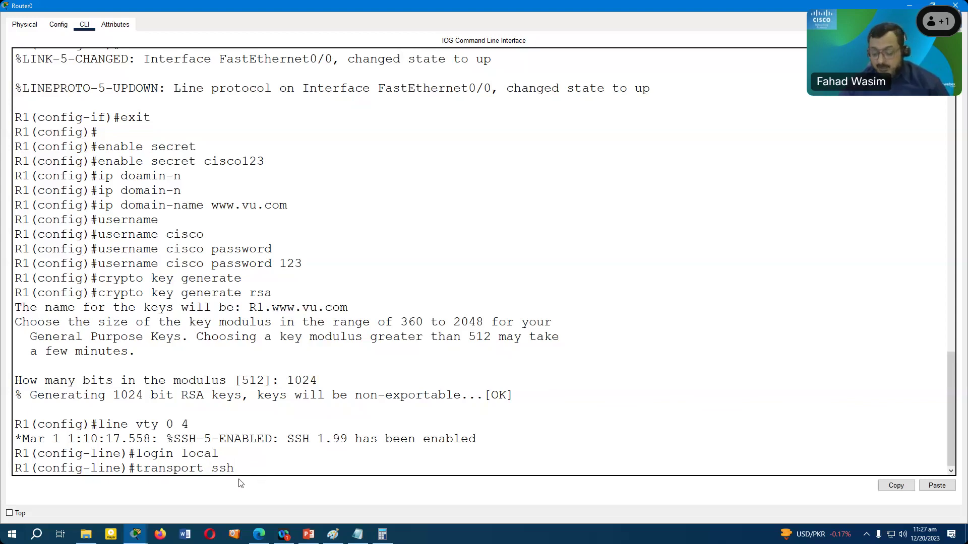
pyautogui.press('Left')
pyautogui.press('Left')
pyautogui.press('Left')
pyautogui.write('input')
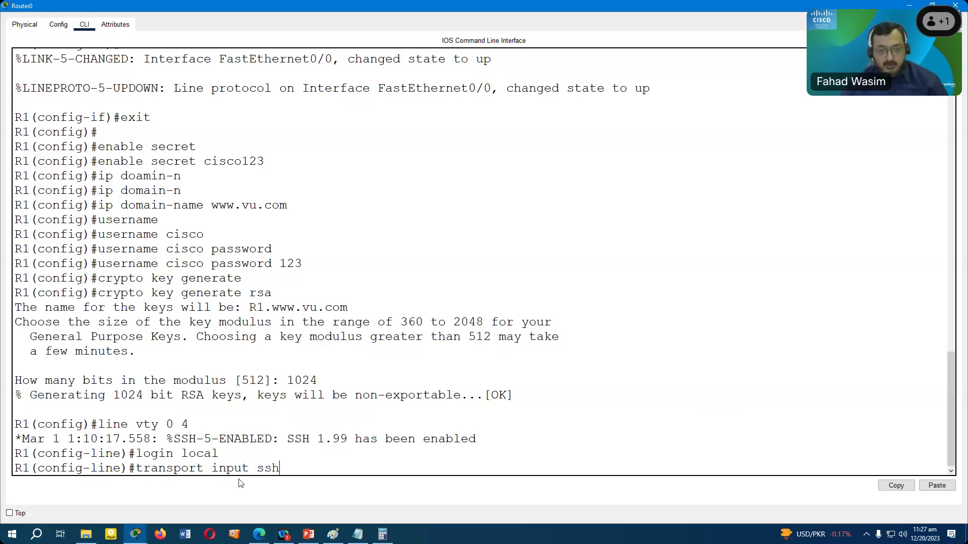
pyautogui.press('Return')
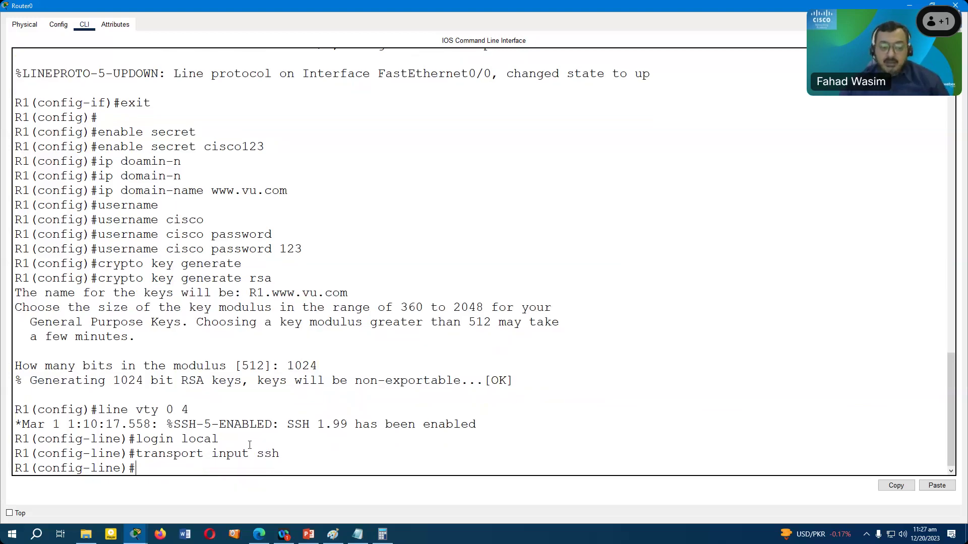
# - Exit line and global configuration to return to the R1# prompt
pyautogui.write('exit')
pyautogui.press('Return')
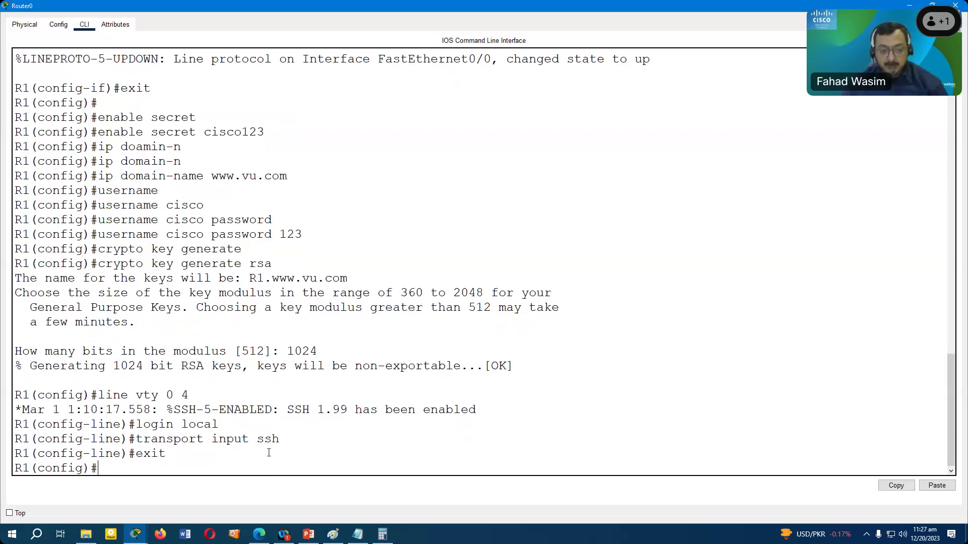
pyautogui.write('exi')
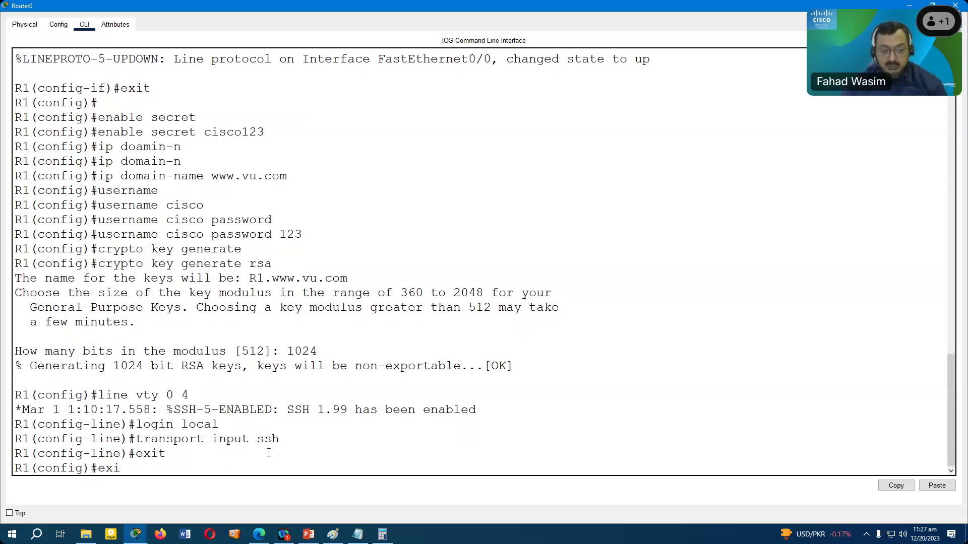
pyautogui.write('t')
pyautogui.press('Return')
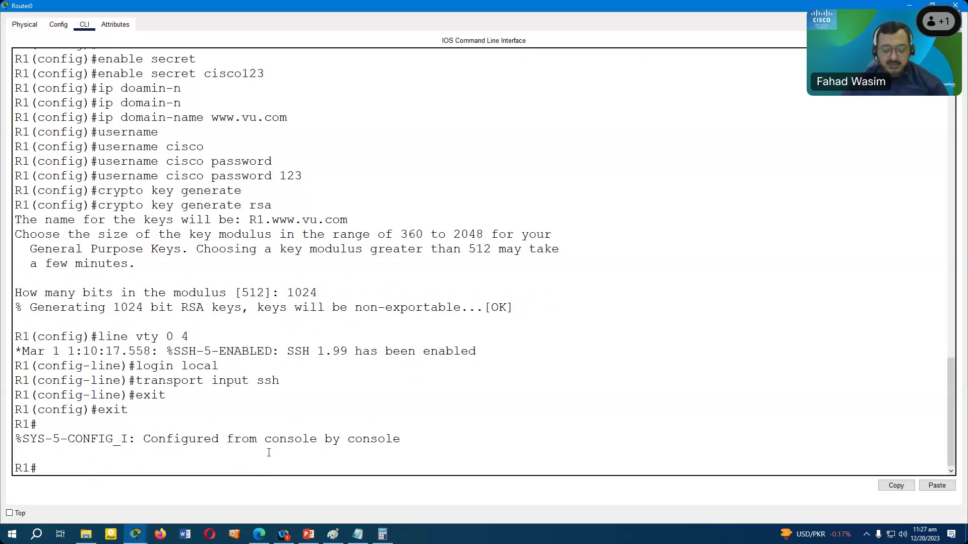
# - SSH from R1 to 192.168.10.1 as the local user and enter its password
pyautogui.write('ssh -l')
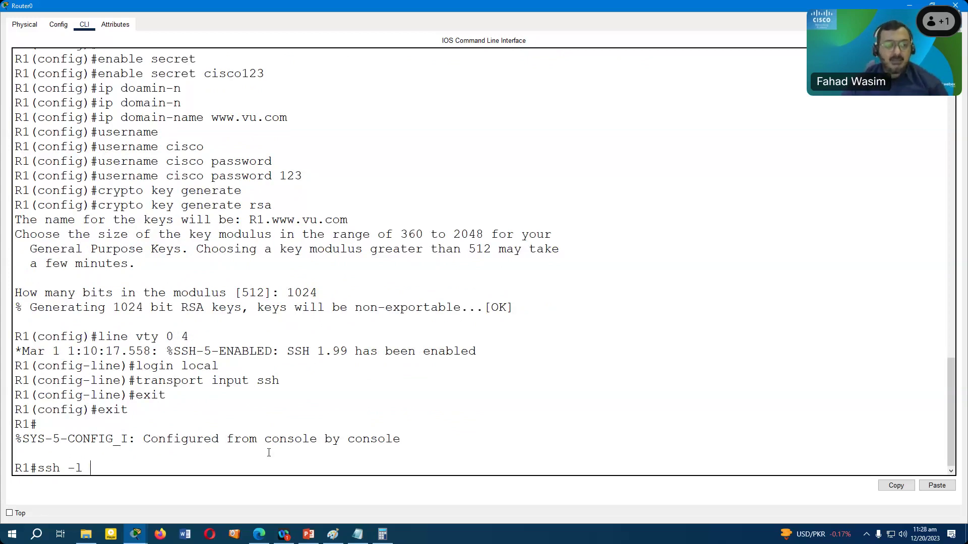
pyautogui.write('cisco')
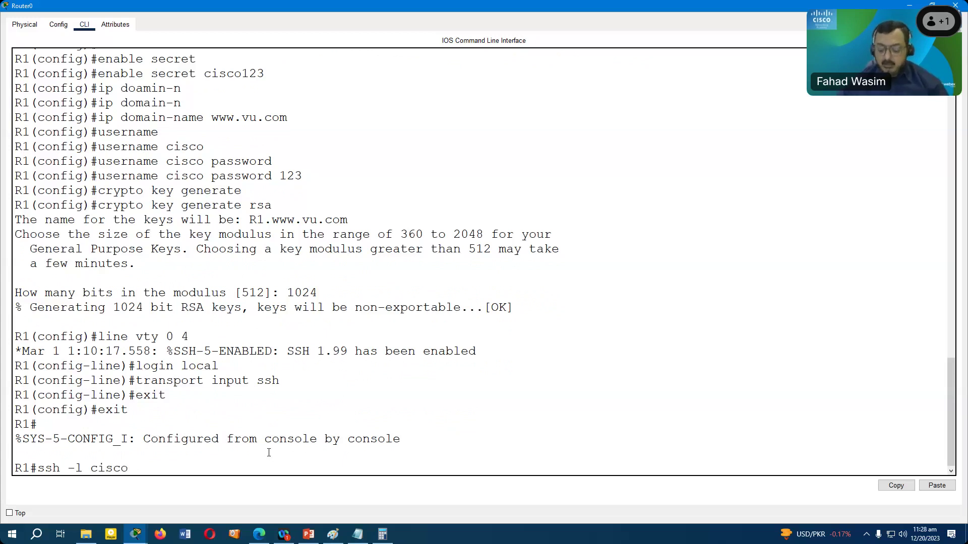
pyautogui.write('192.168.10.1')
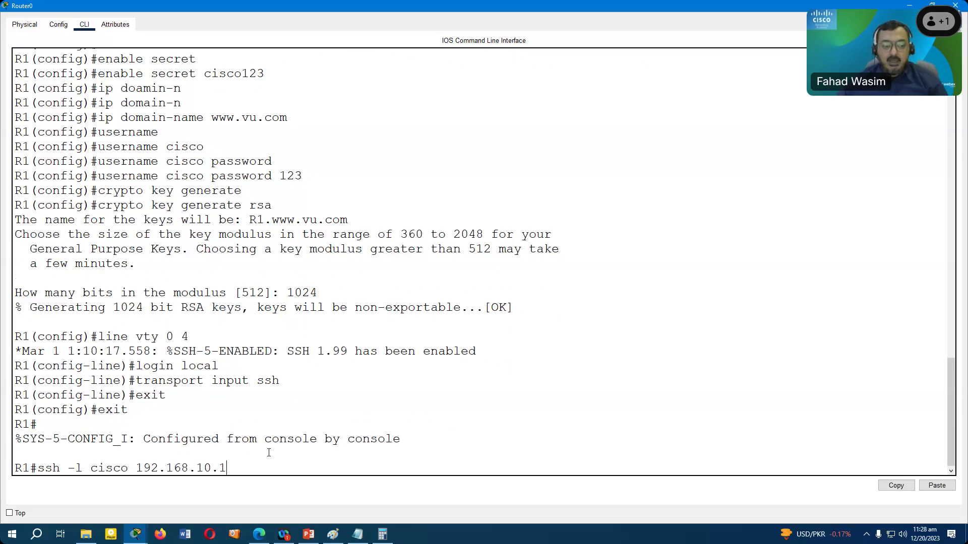
pyautogui.press('Return')
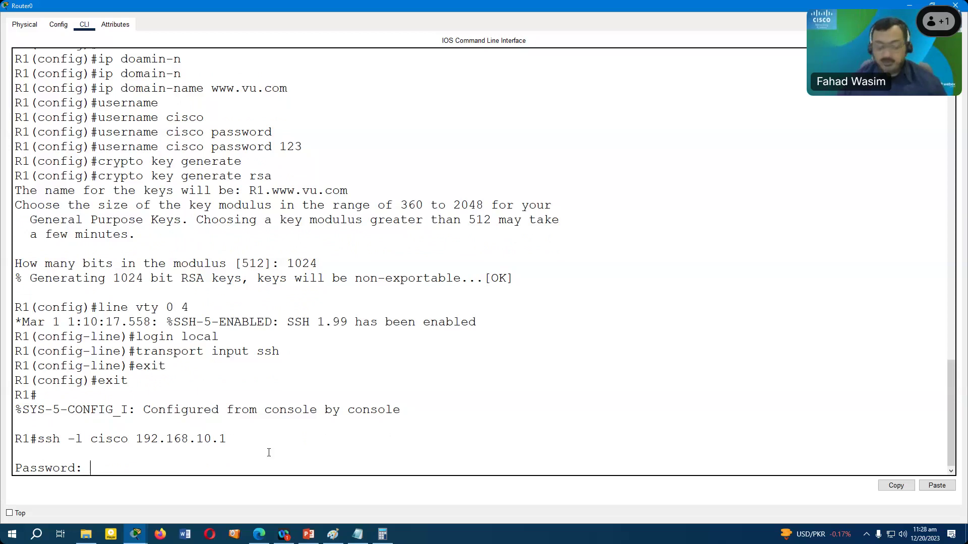
pyautogui.press('Return')
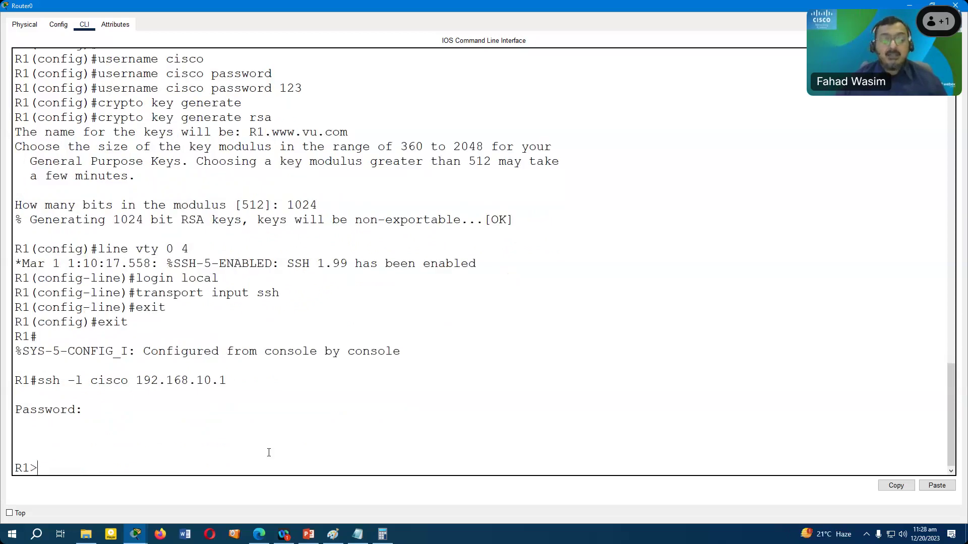
# - Run enable with the enable password to reach R1#
pyautogui.write('en')
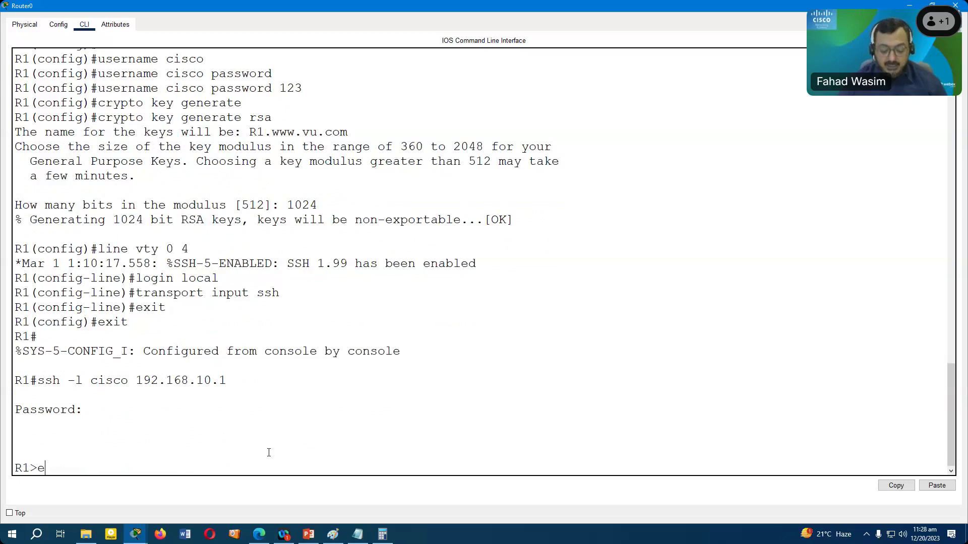
pyautogui.press('Return')
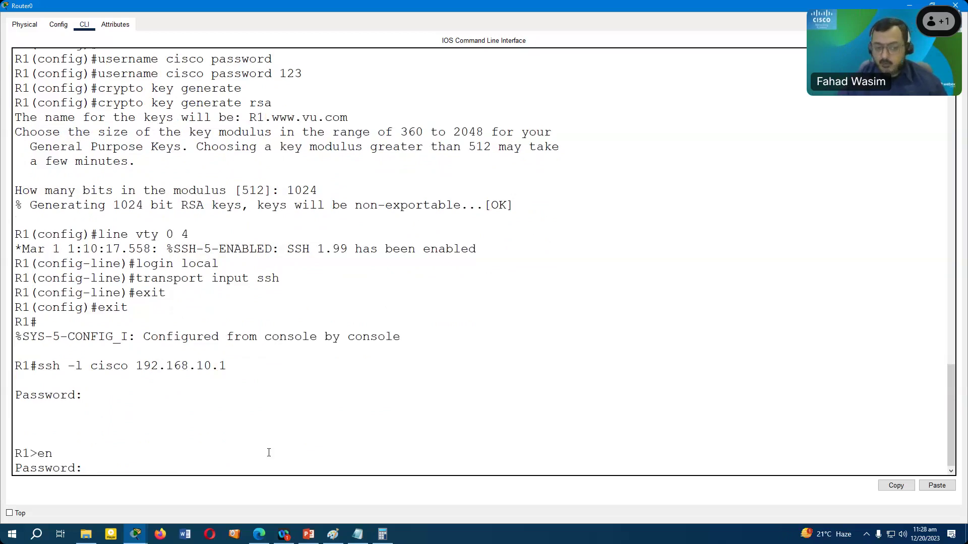
pyautogui.press('Return')
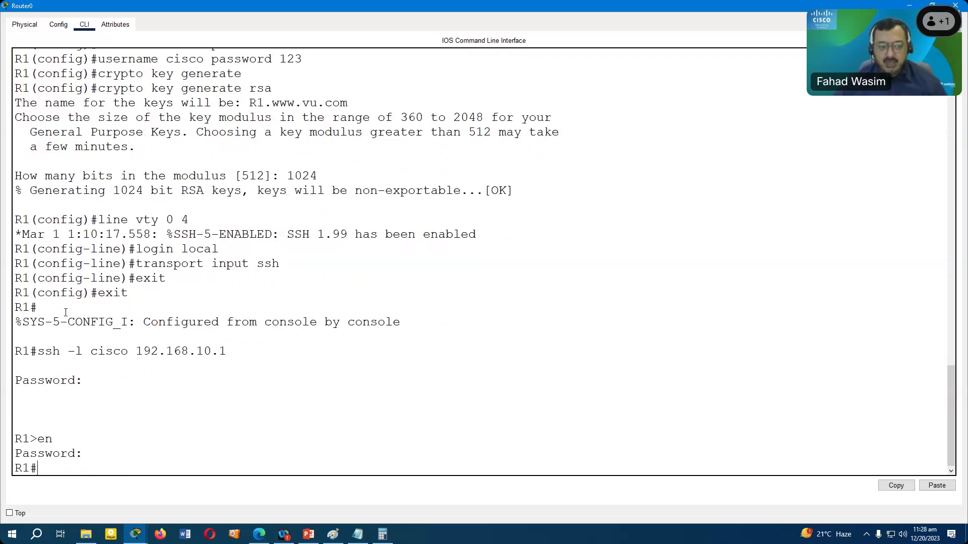
pyautogui.hotkey('alt', 'Tab')
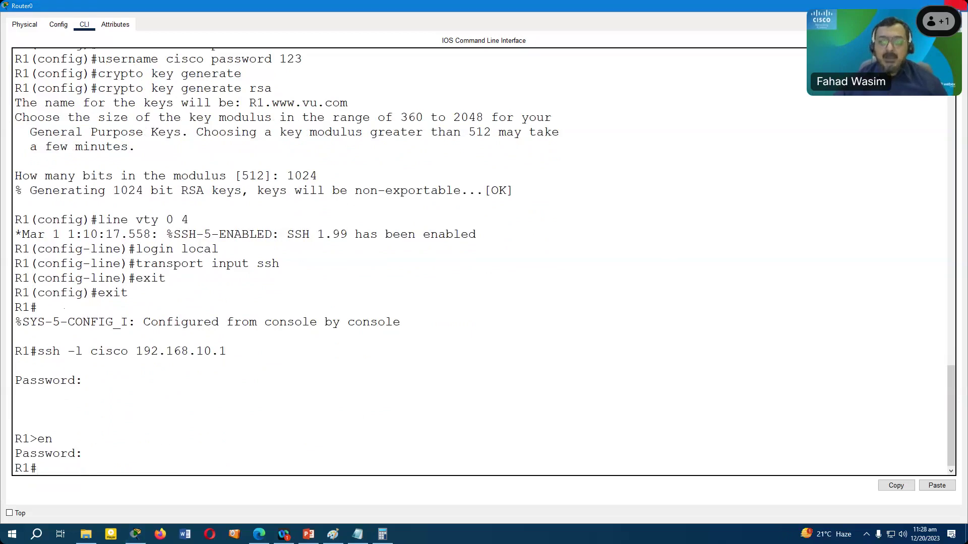
# - Set PC0's IP to 192.168.10.2, mask 255.255.255.0, gateway 192.168.10.1
pyautogui.doubleClick(429, 325)
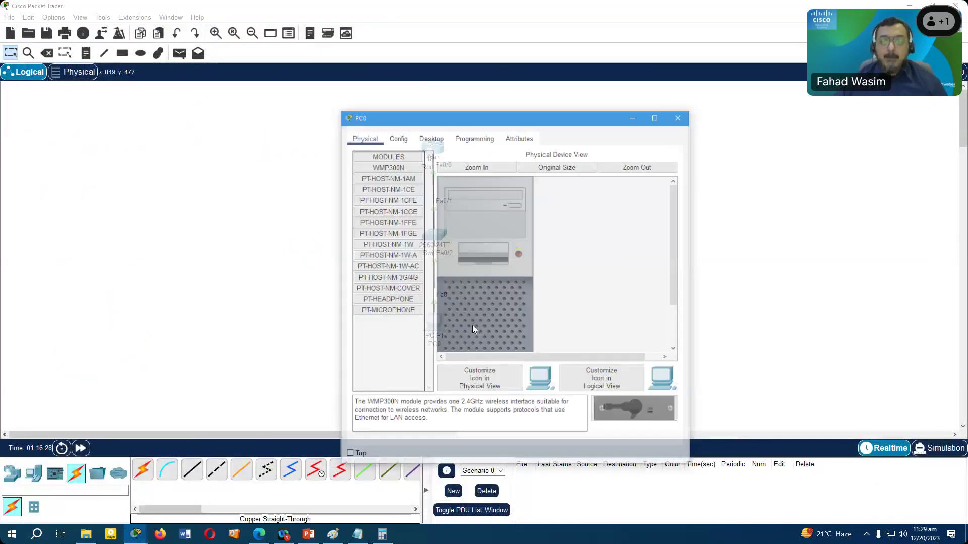
pyautogui.click(430, 136)
pyautogui.click(393, 167)
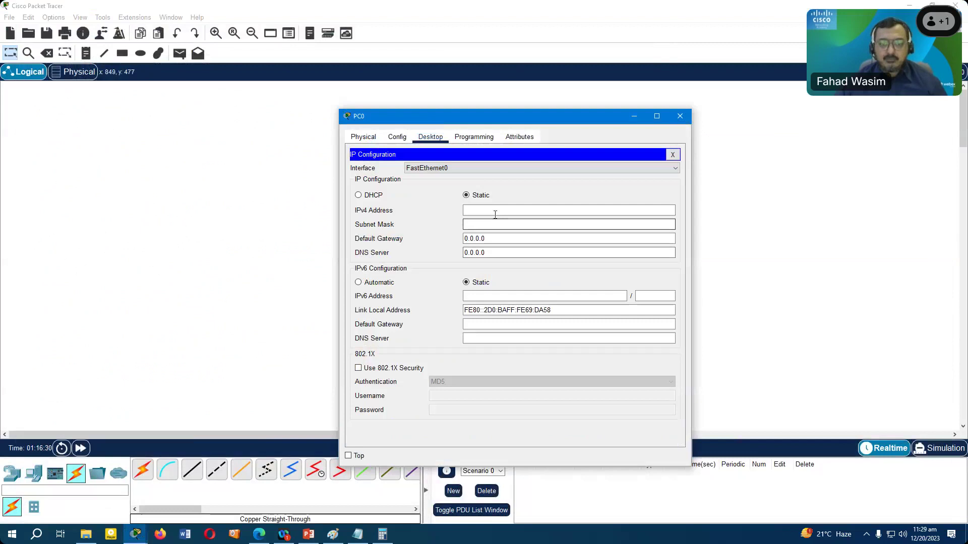
pyautogui.write('192.168.10.2')
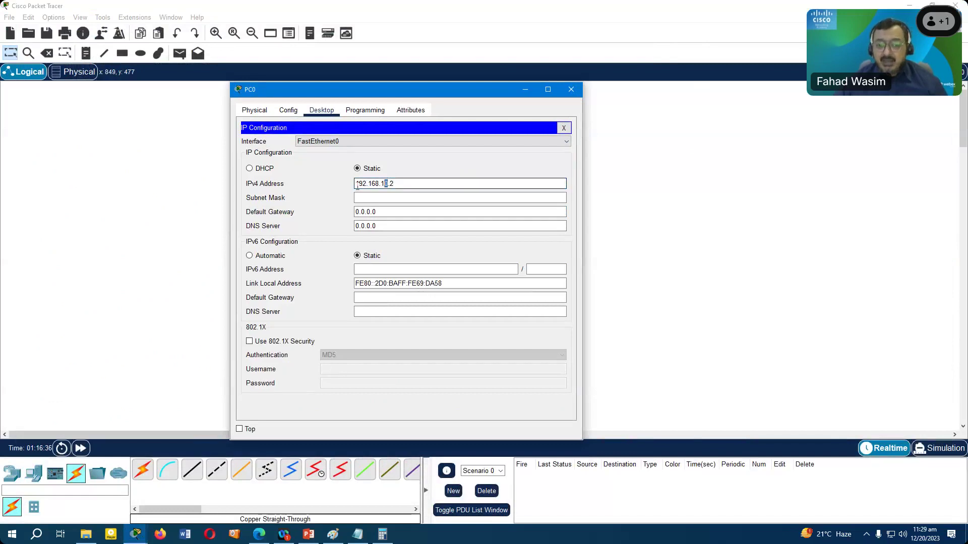
pyautogui.moveTo(394, 184); pyautogui.dragTo(387, 184)
pyautogui.click(380, 198)
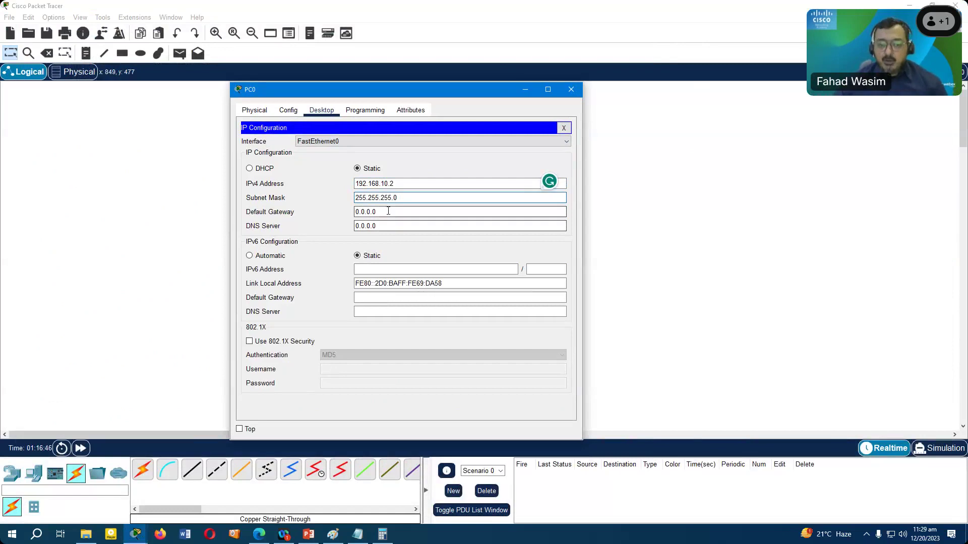
pyautogui.press('Tab')
pyautogui.write('192.168.10.1')
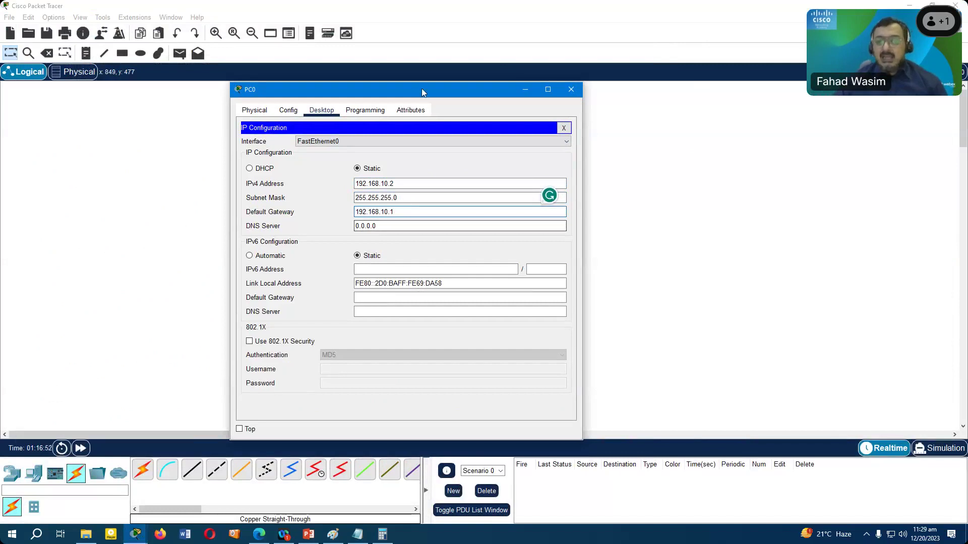
# - Close PC0's IP Configuration panel and open its Command Prompt full screen
pyautogui.moveTo(423, 93); pyautogui.dragTo(421, 128)
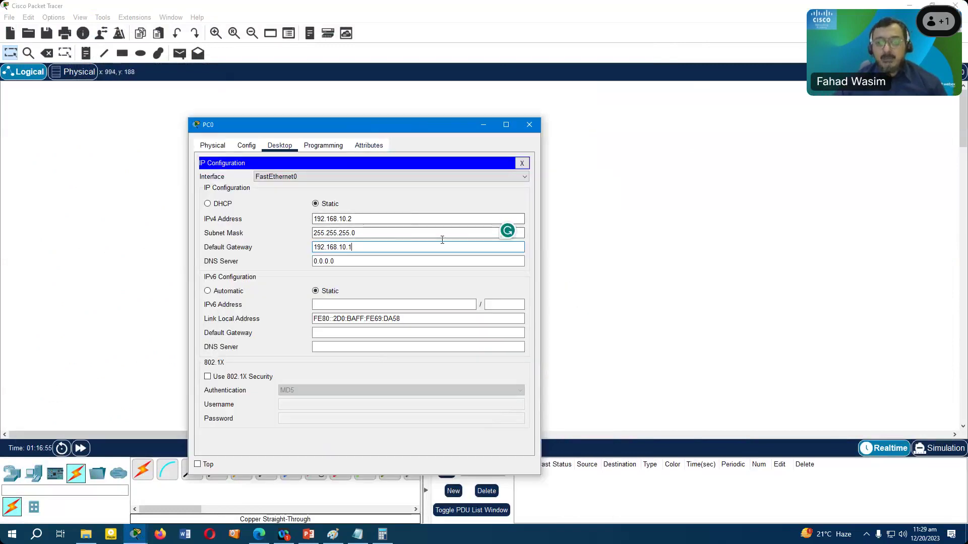
pyautogui.click(522, 164)
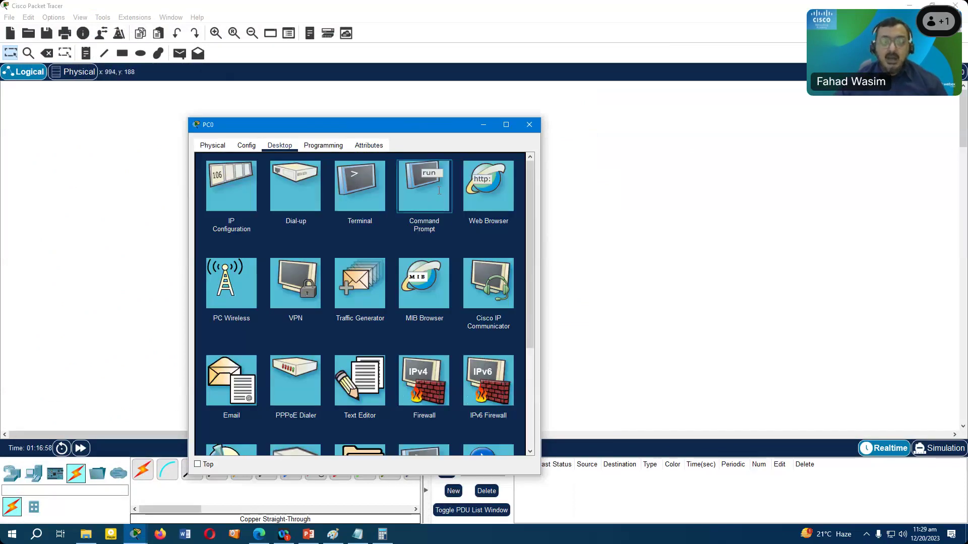
pyautogui.click(441, 194)
pyautogui.click(506, 125)
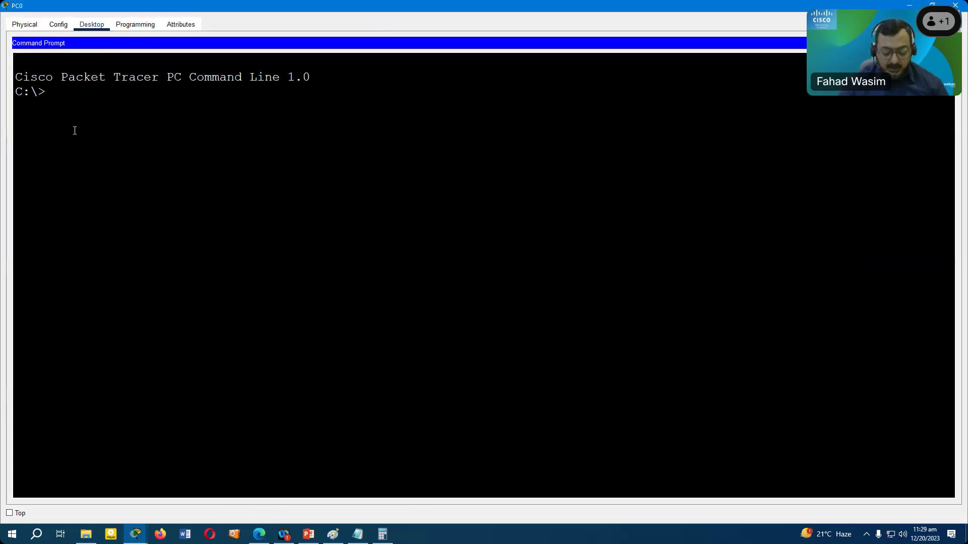
# - From PC0, run ssh -l with the local user to 192.168.10.1 and enter the password
pyautogui.write('ssh - l ')
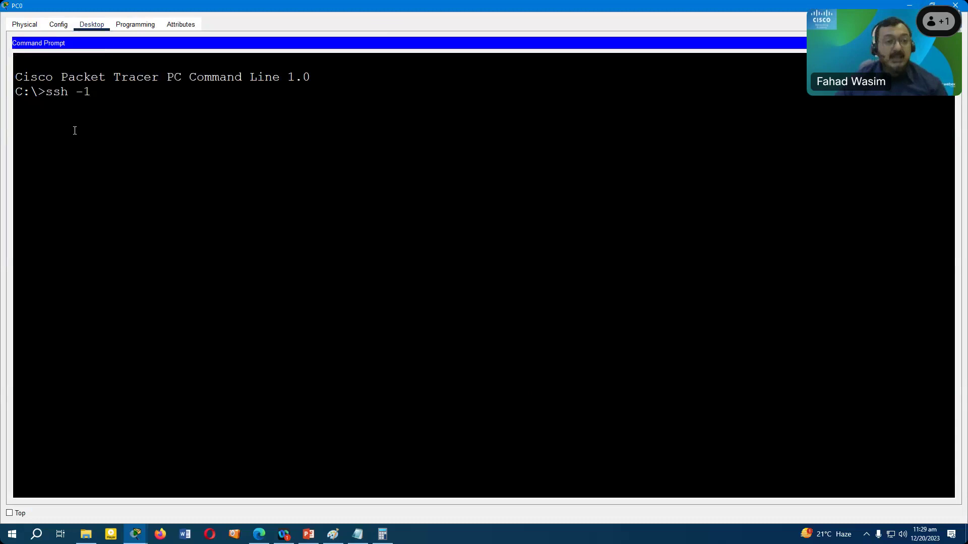
pyautogui.write('cisco')
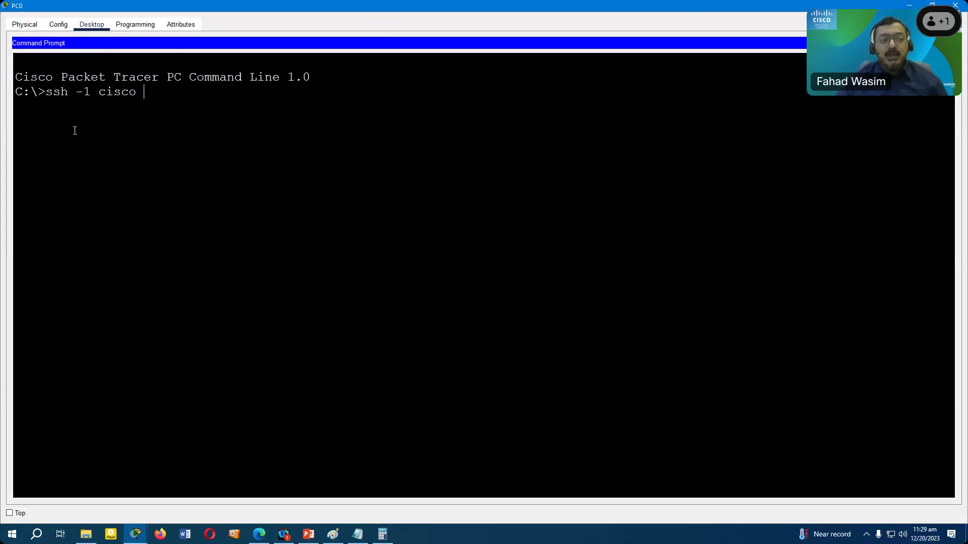
pyautogui.write('192')
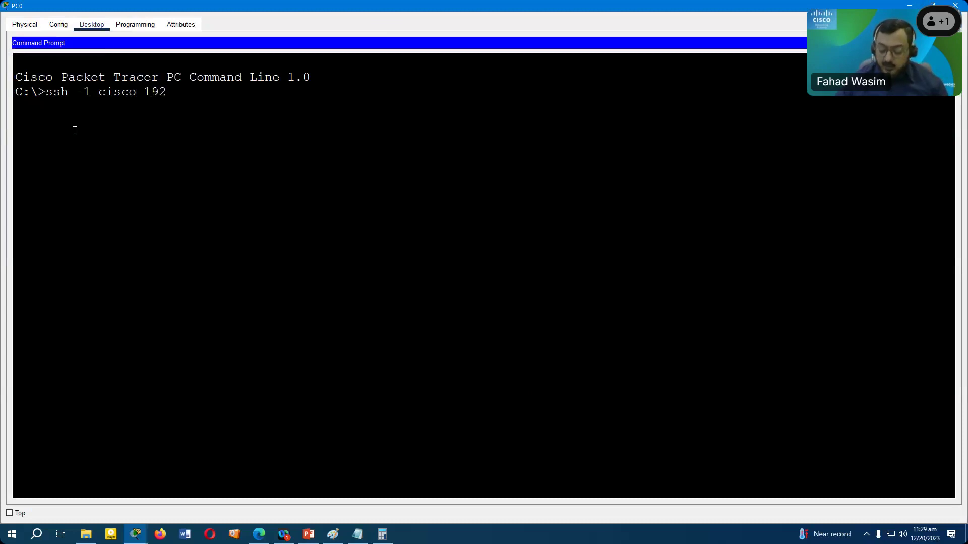
pyautogui.write('.168.10.1')
pyautogui.press('Return')
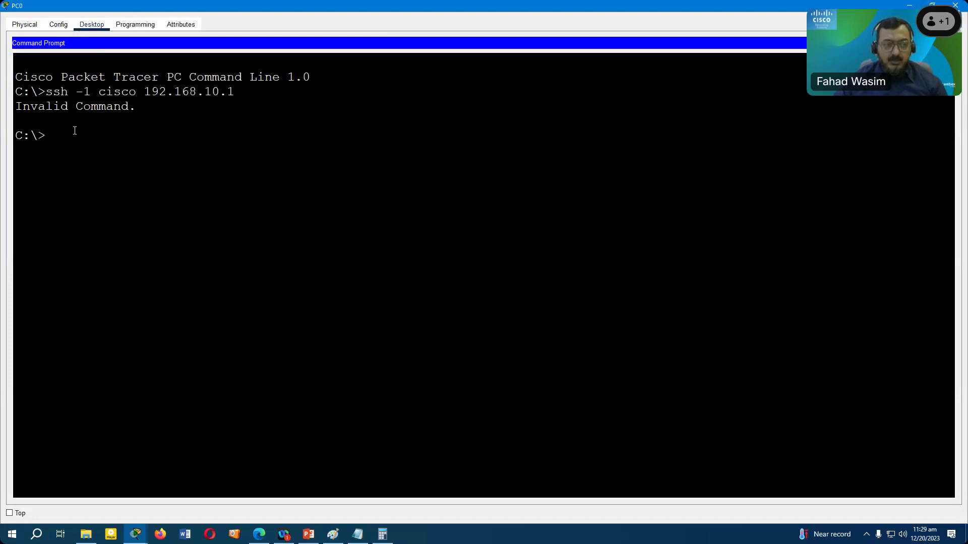
pyautogui.write('ssh')
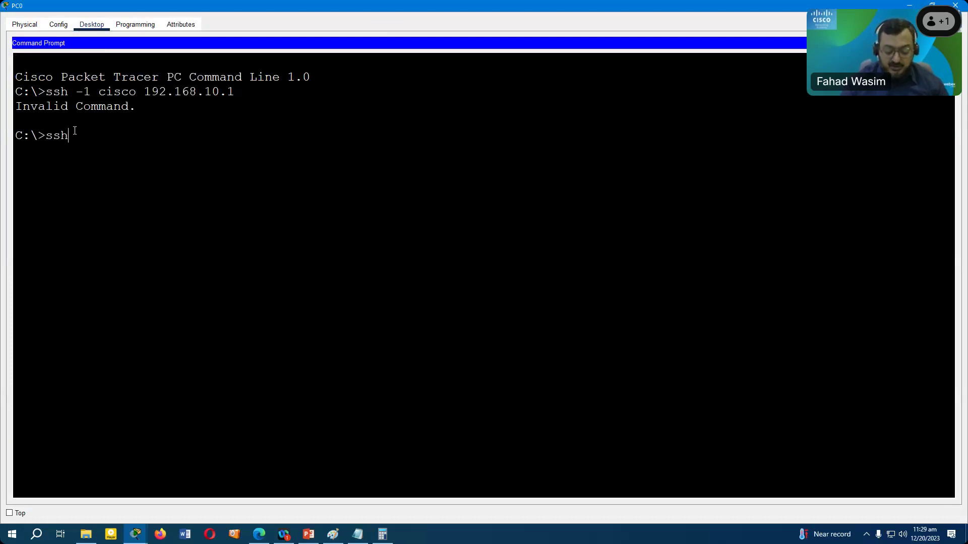
pyautogui.write('-l')
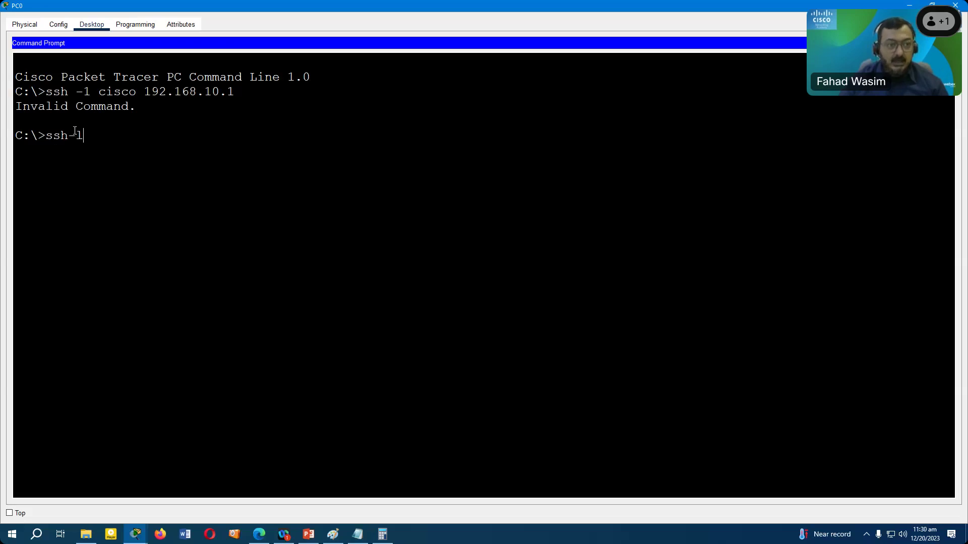
pyautogui.press('Left')
pyautogui.press('Left')
pyautogui.write('-l')
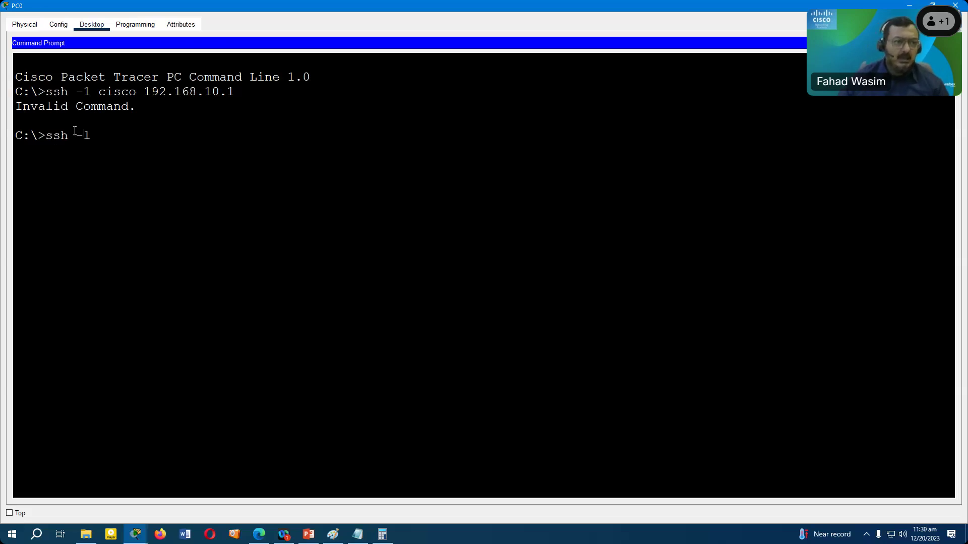
pyautogui.write(' cisc')
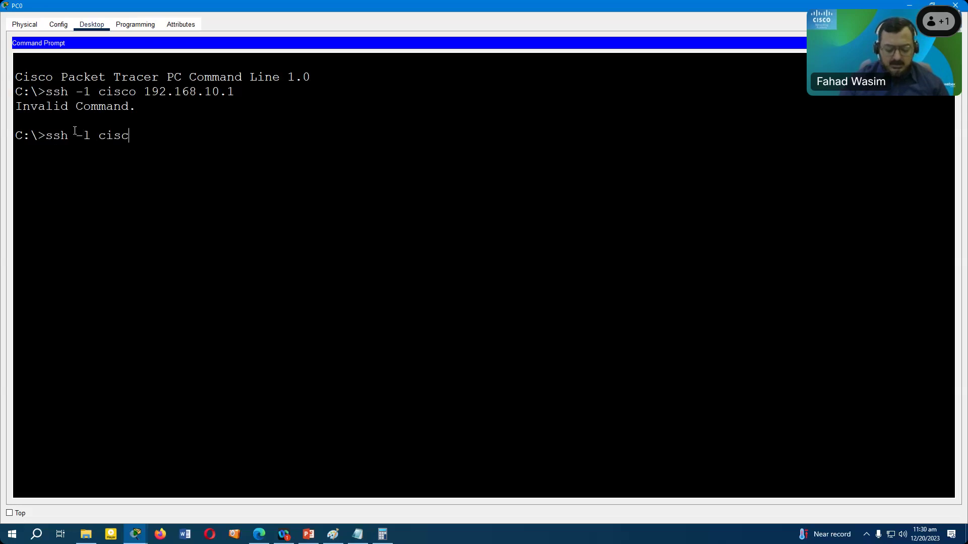
pyautogui.write('o 19')
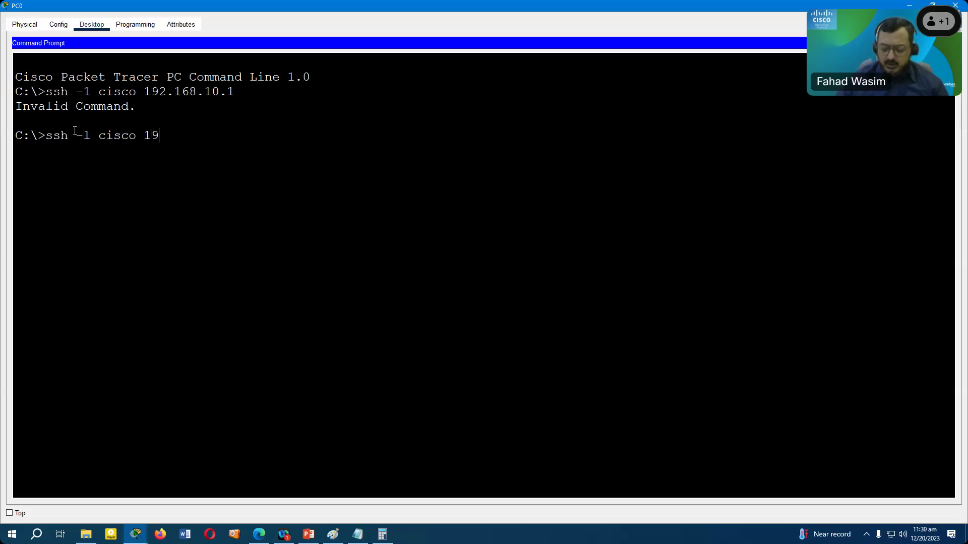
pyautogui.write('2.168.10.1')
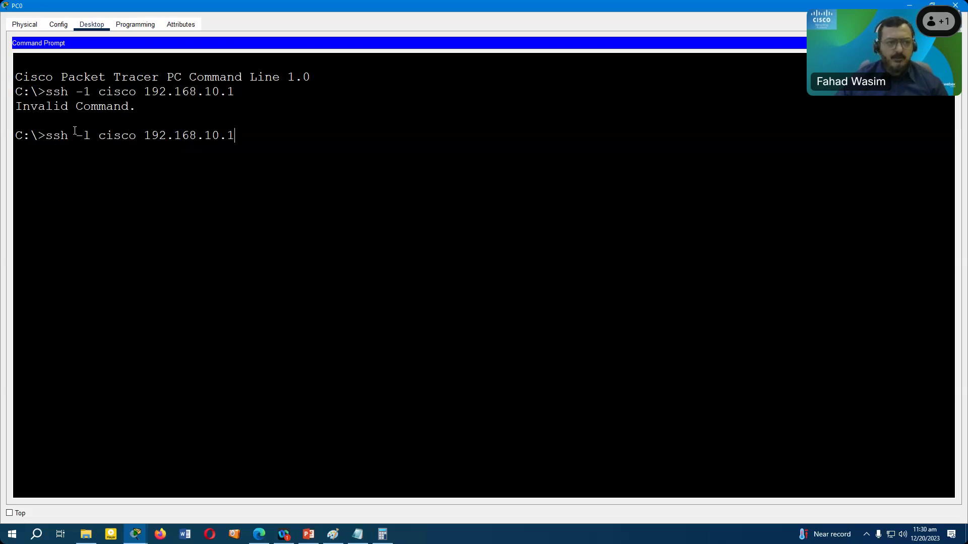
pyautogui.press('Return')
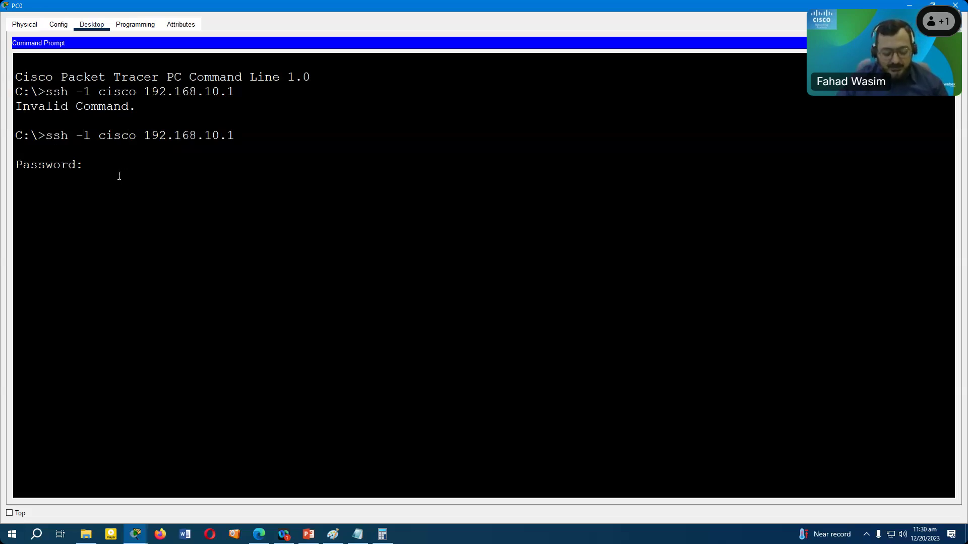
pyautogui.press('Return')
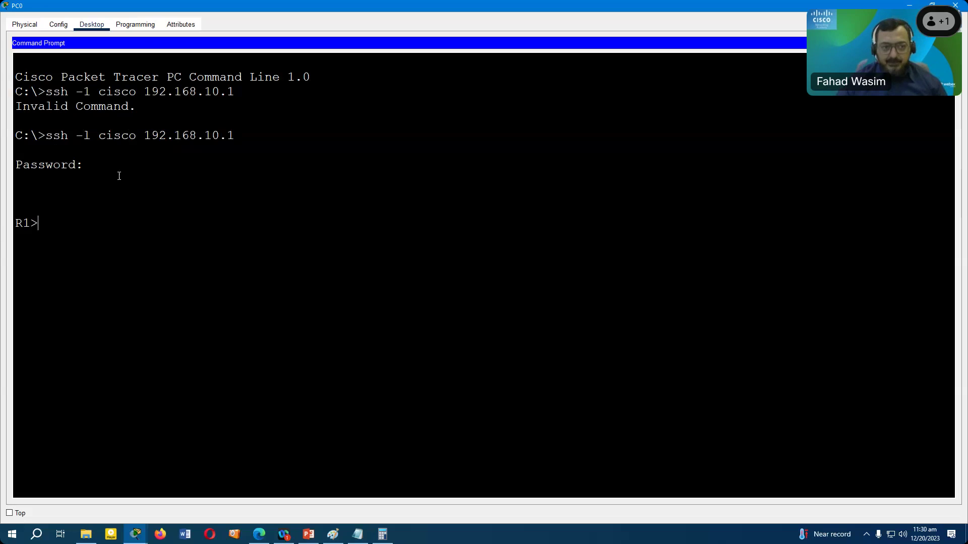
# - Run enable and supply the enable password to reach R1#
pyautogui.write('en')
pyautogui.press('Return')
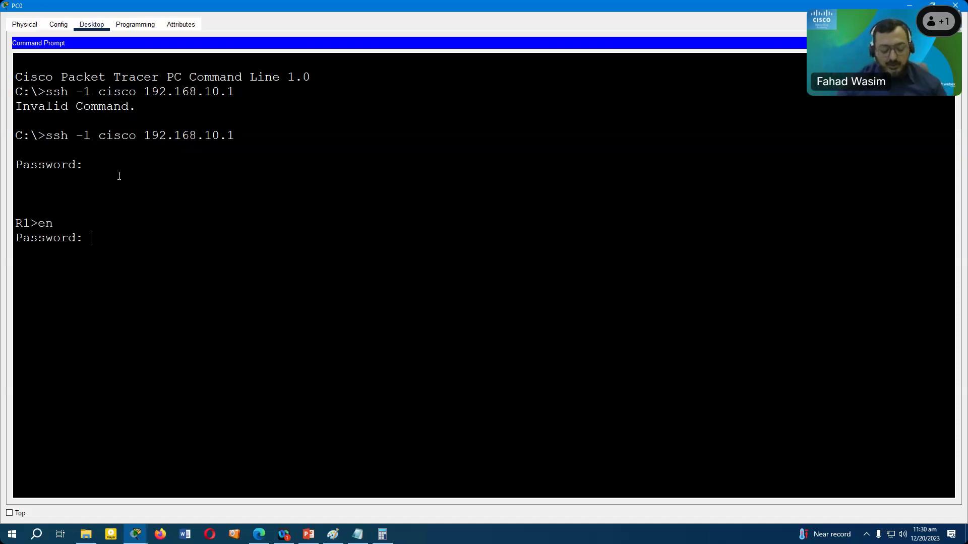
pyautogui.press('Return')
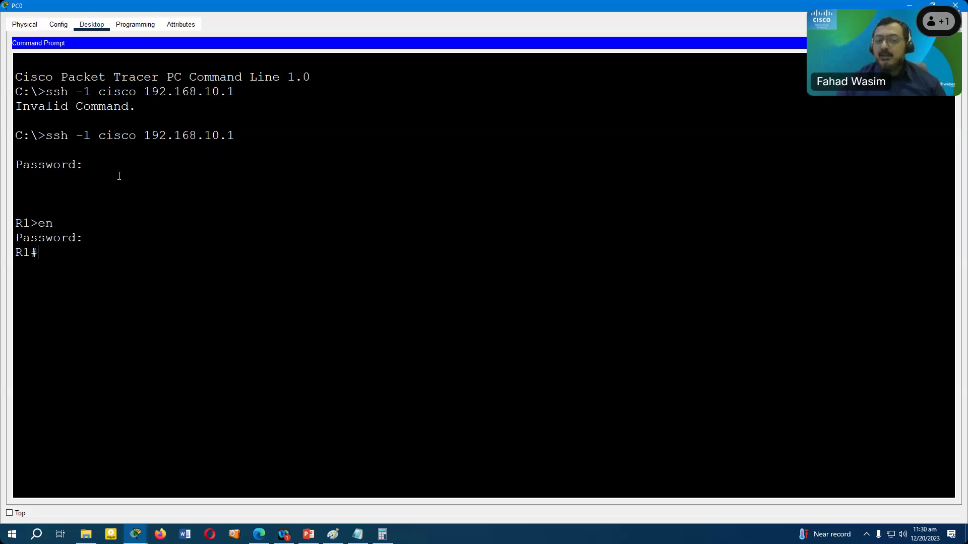